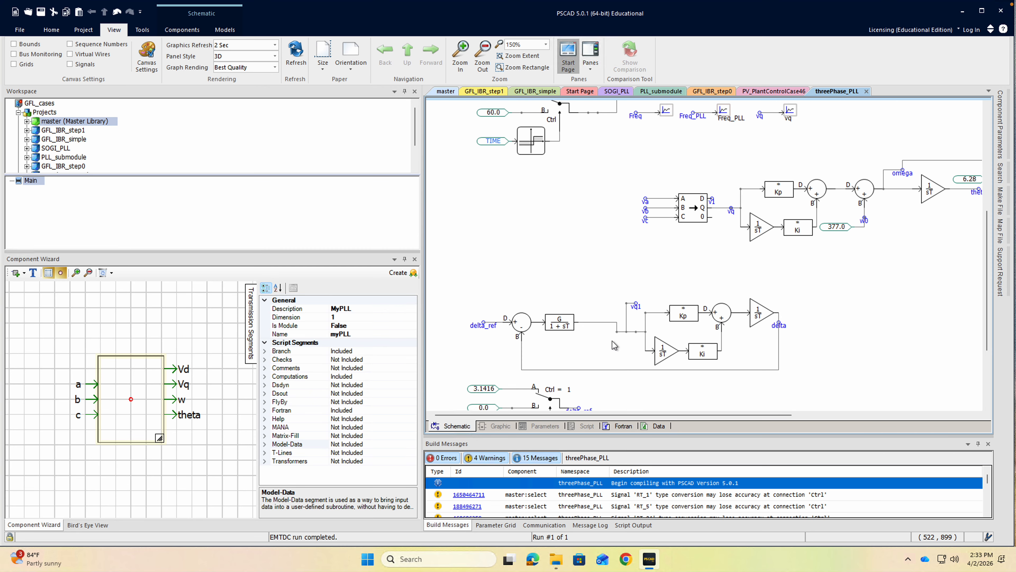
Set the myPLL component's Is Module property to True in the Component Wizard.
click(364, 328)
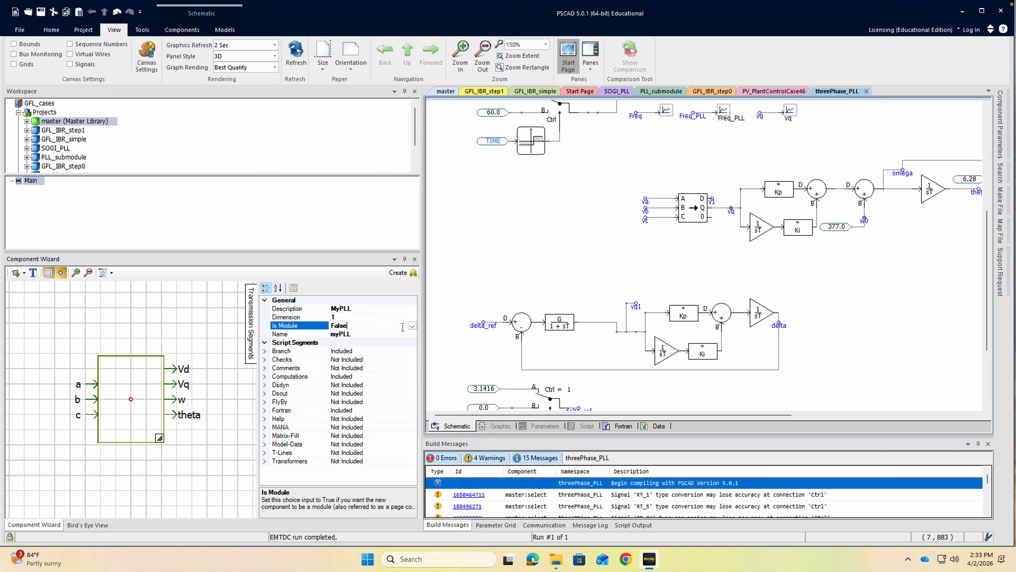
click(412, 326)
click(351, 335)
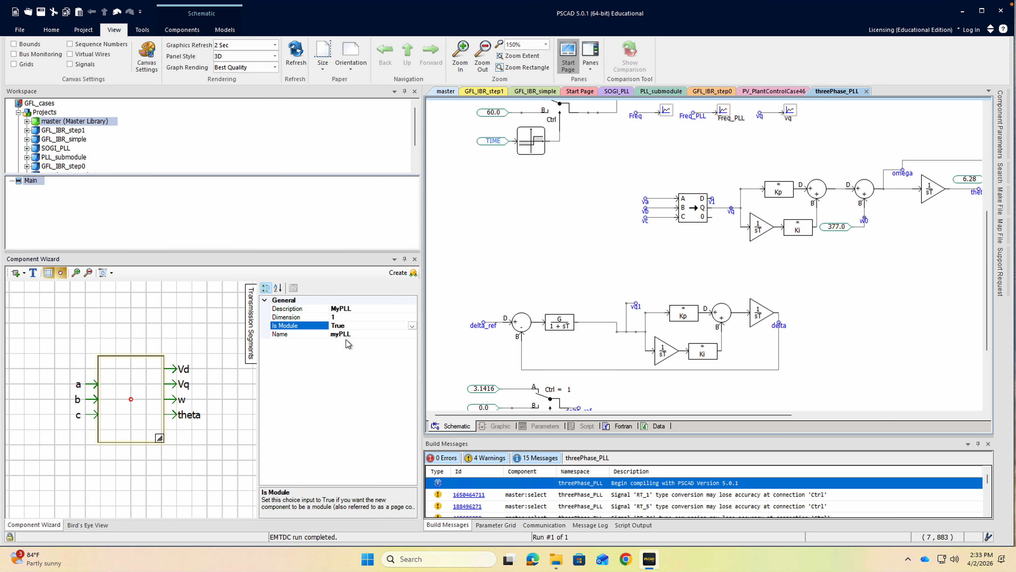
click(213, 397)
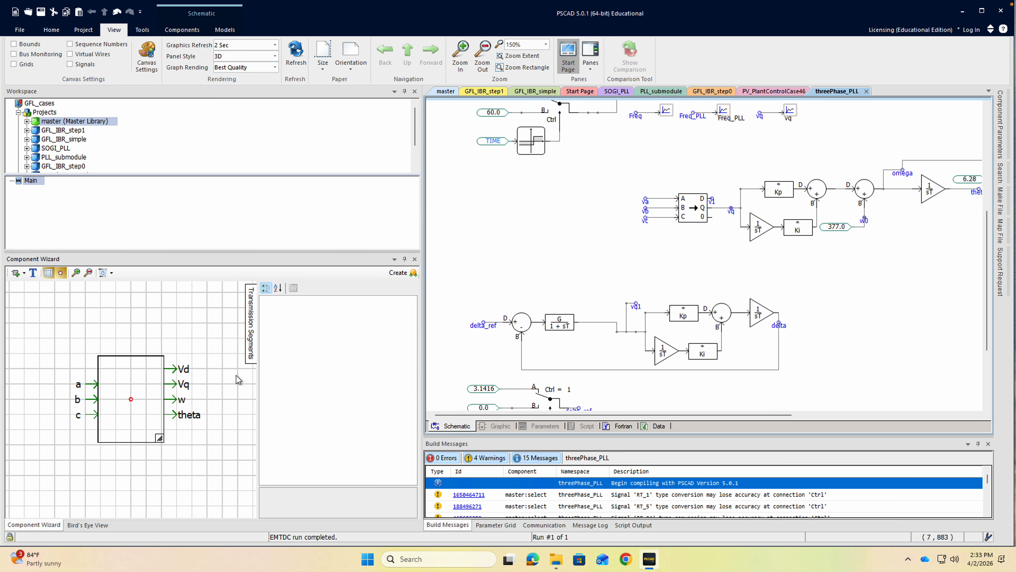
Finalize and create the myPLL component and place it in empty space beside the lower control loop.
click(130, 383)
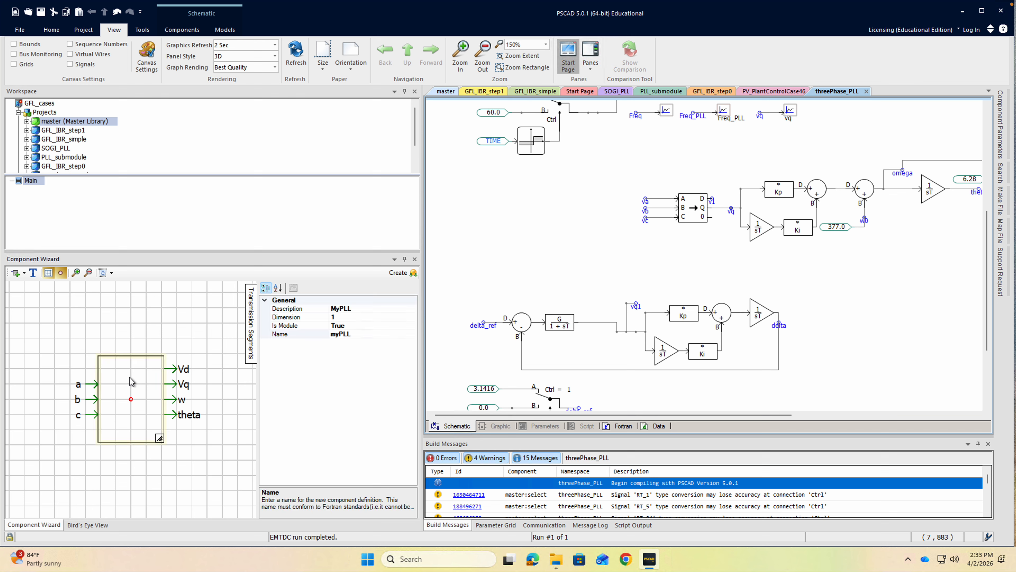
drag(130, 374, 862, 300)
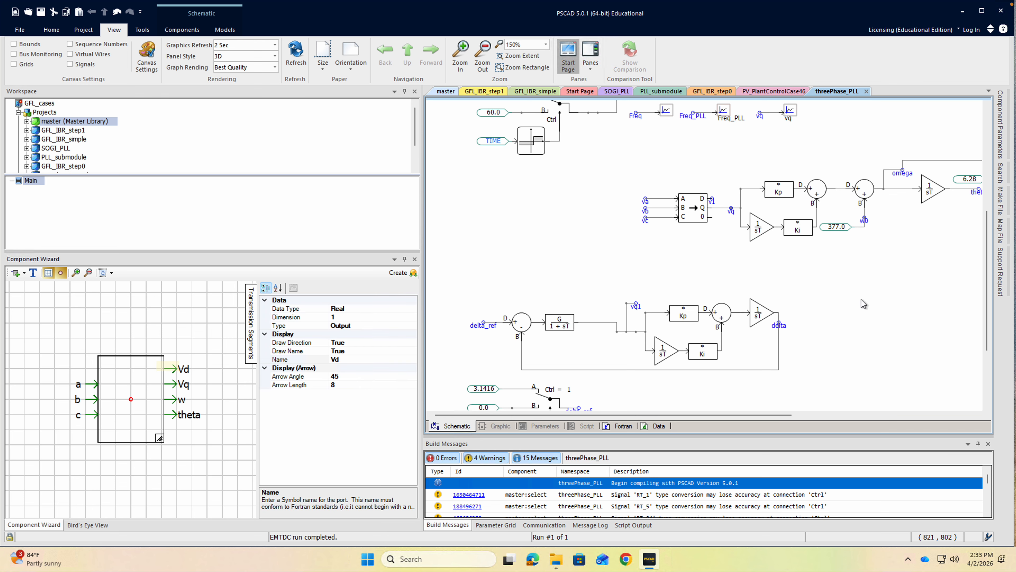
right_click(145, 371)
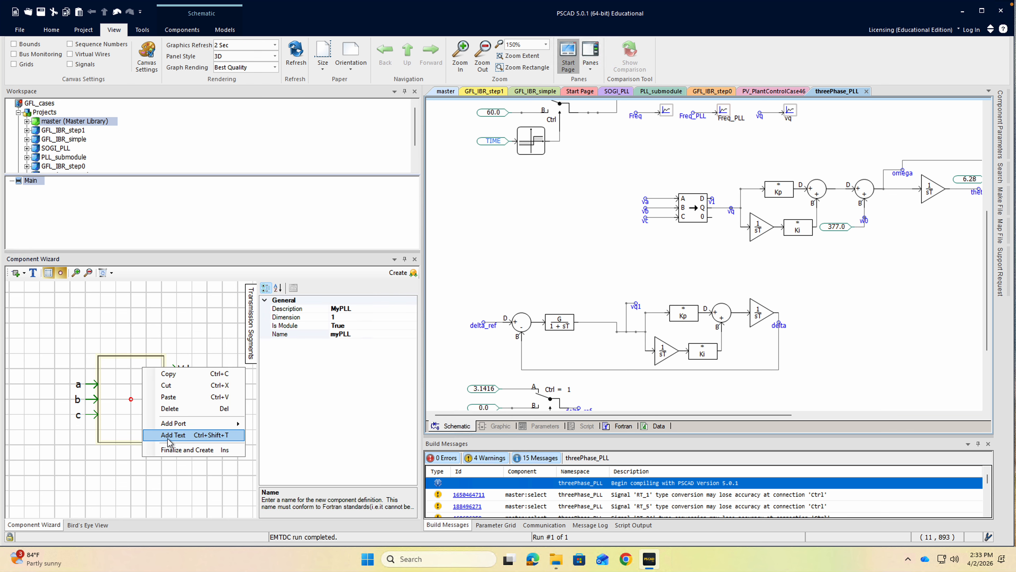
click(184, 449)
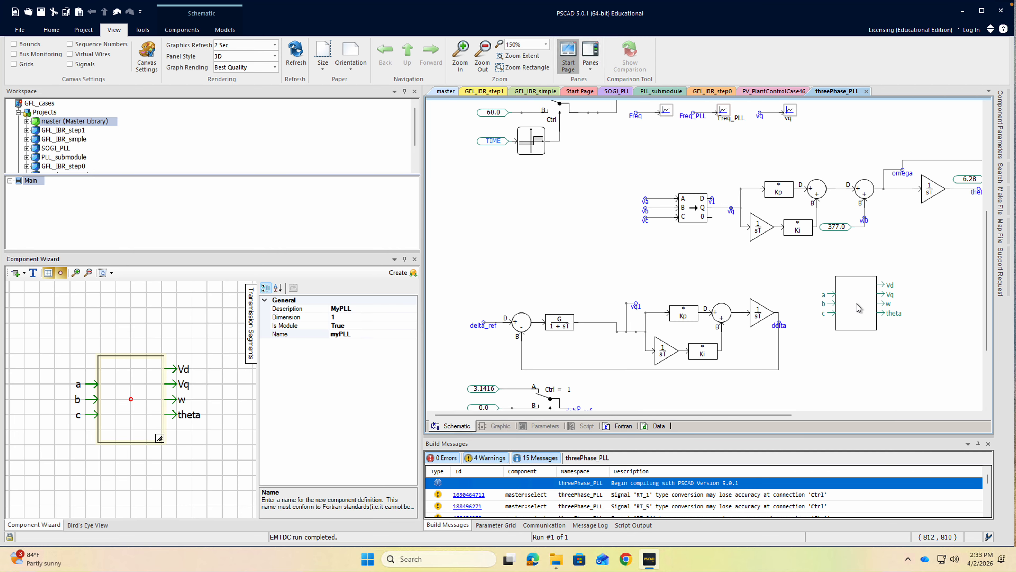
click(858, 308)
Open the new myPLL module's internal schematic and narrow the side panes to widen the canvas.
double_click(858, 308)
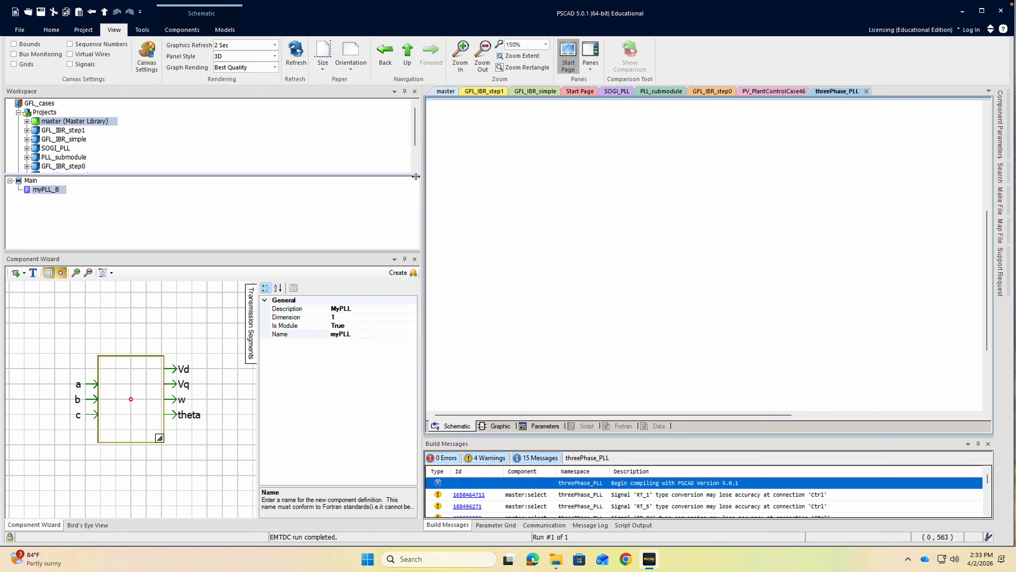
drag(416, 177, 213, 193)
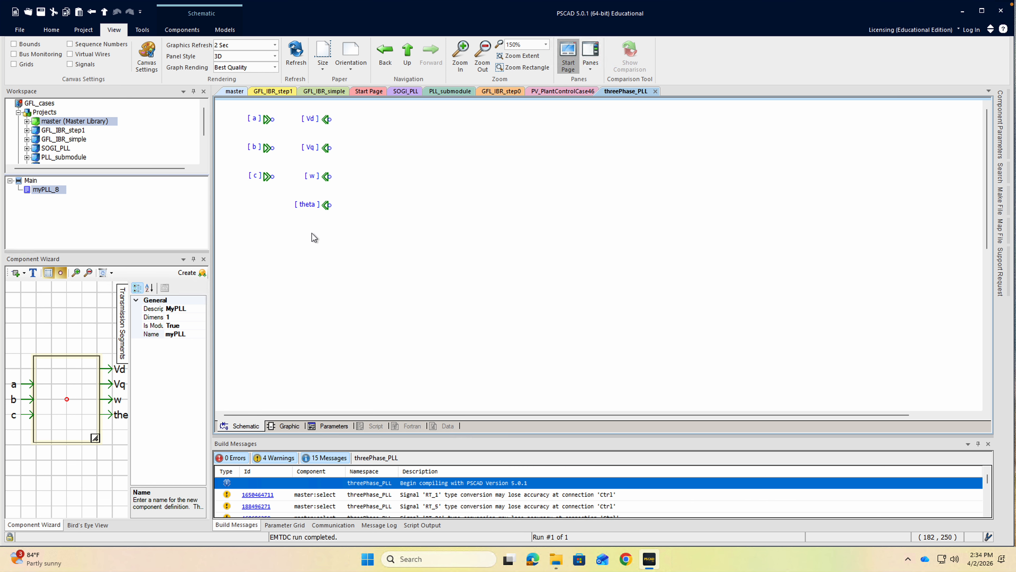
Return to the main page and cut the whole three-phase PLL circuit, from the ABC-to-DQ block through theta and Freq_PLL.
click(407, 51)
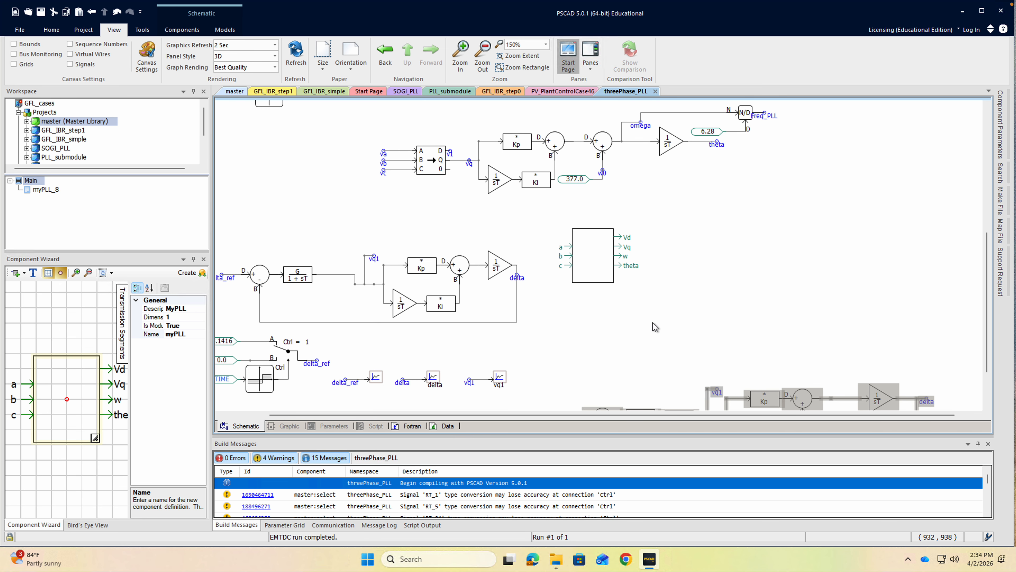
drag(382, 415, 336, 415)
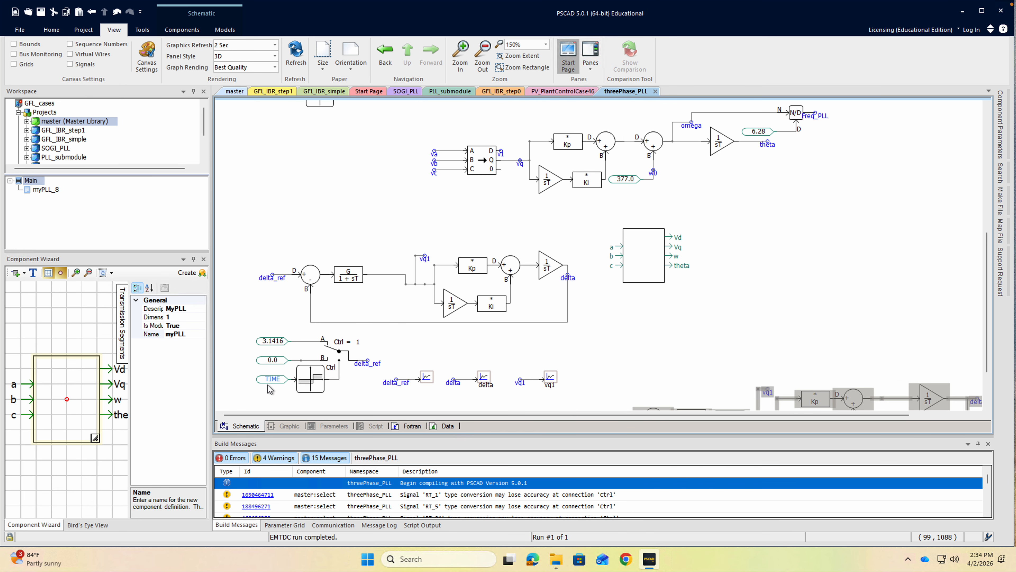
scroll(403, 206, up, 3)
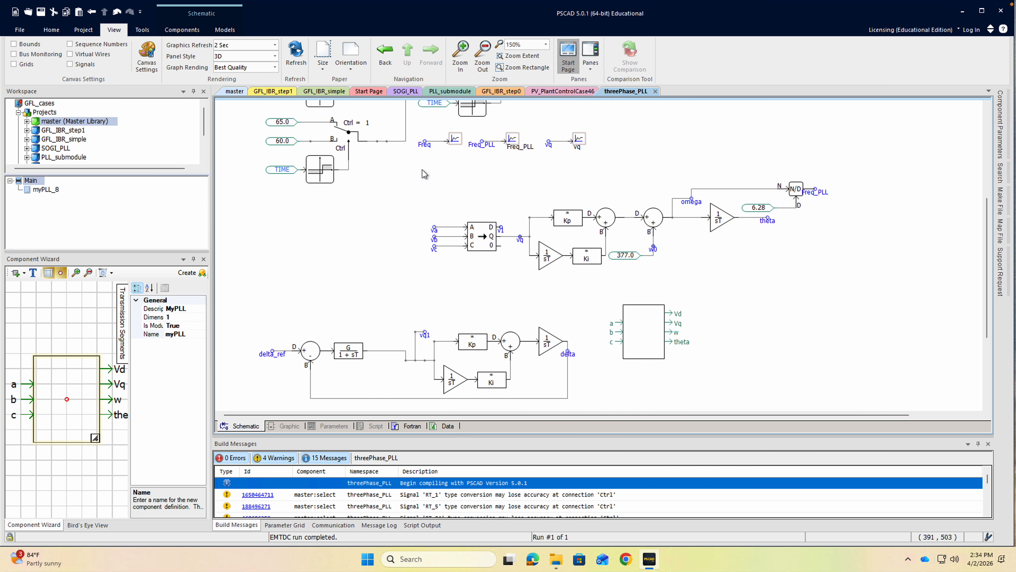
drag(422, 169, 851, 287)
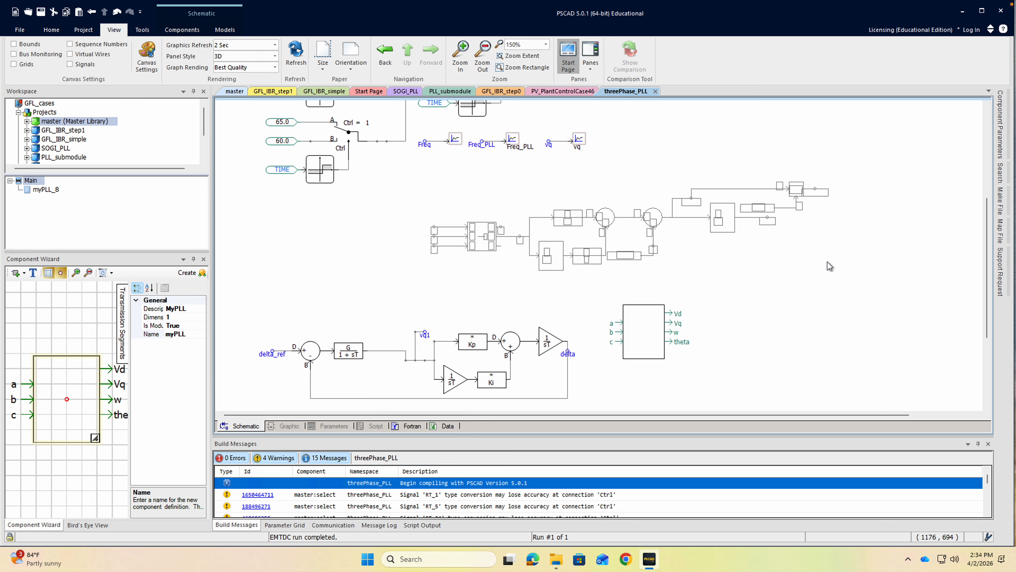
right_click(764, 219)
click(784, 225)
Move the myPLL block into the vacated area of the main page and paste the cut PLL circuit inside the module.
drag(657, 333, 448, 228)
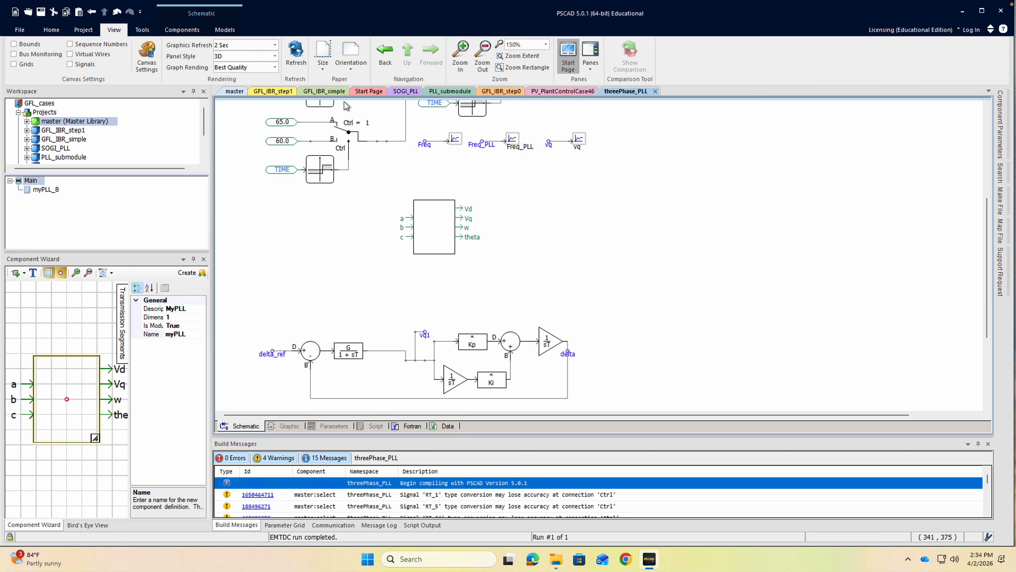
click(433, 228)
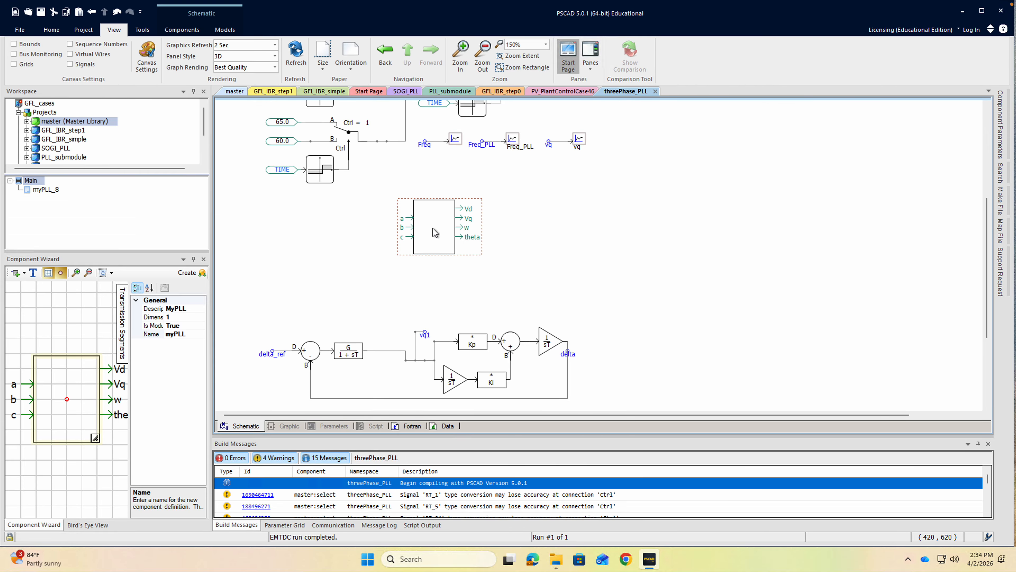
double_click(433, 228)
right_click(439, 210)
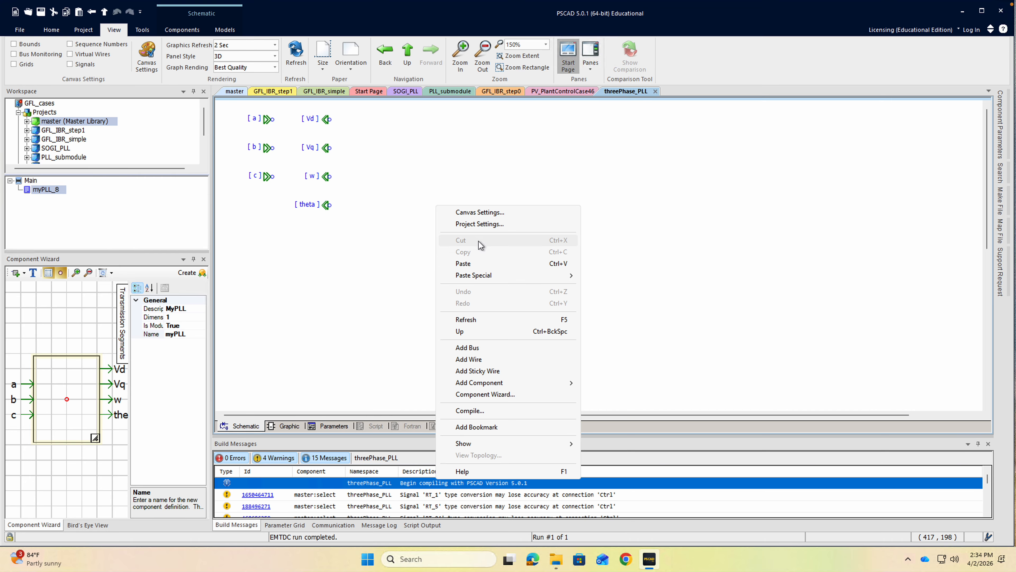
click(487, 264)
click(527, 244)
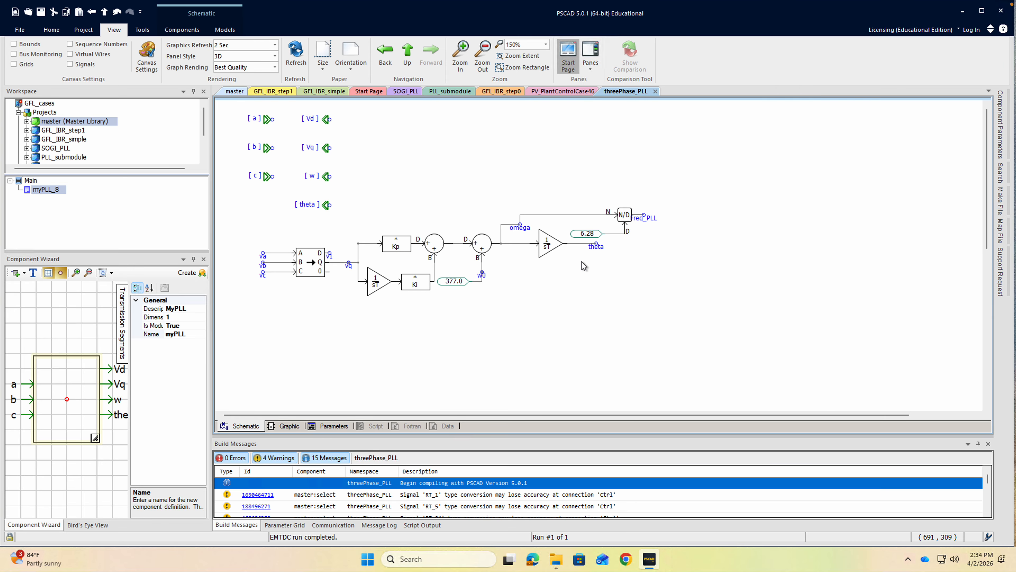
Review the pasted circuit and the module's graphic with its port labels, and return to the module's schematic.
click(484, 276)
click(601, 251)
click(642, 222)
mouse_move(641, 227)
click(286, 426)
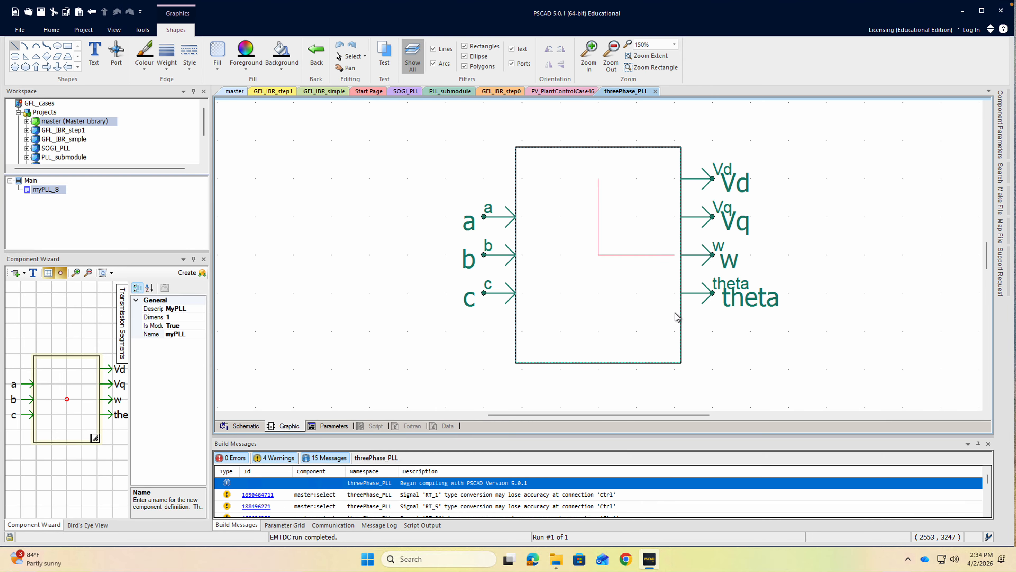
right_click(651, 307)
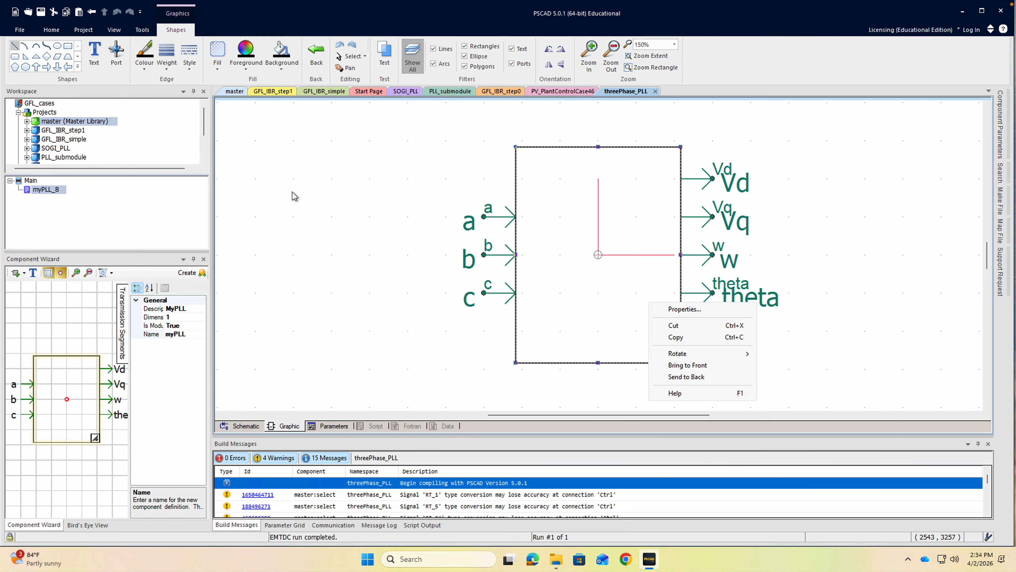
click(246, 426)
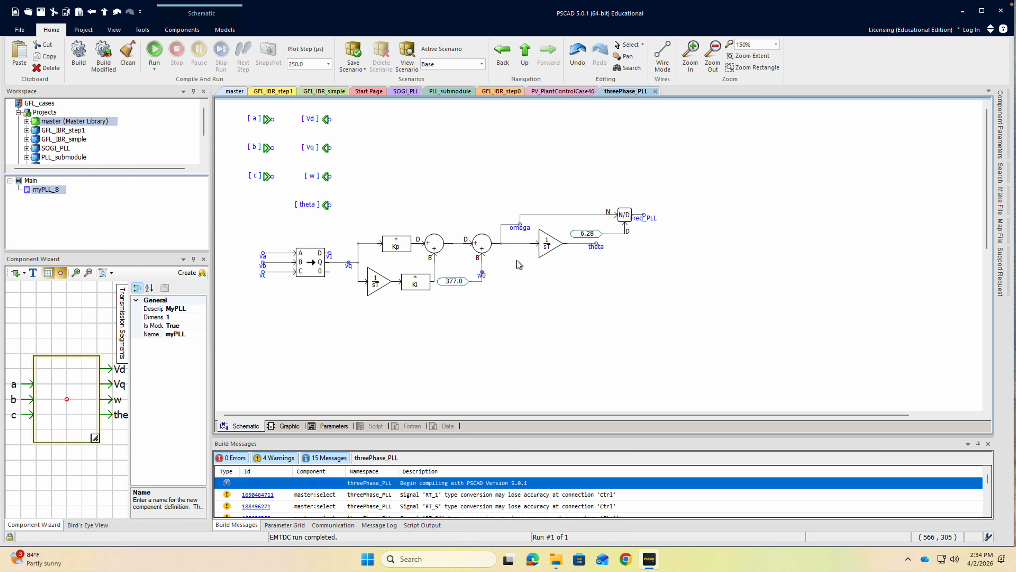
Remove the N/D divider, 6.28 constant, and Freq_PLL and theta labels from the circuit inside the module.
drag(567, 203, 660, 238)
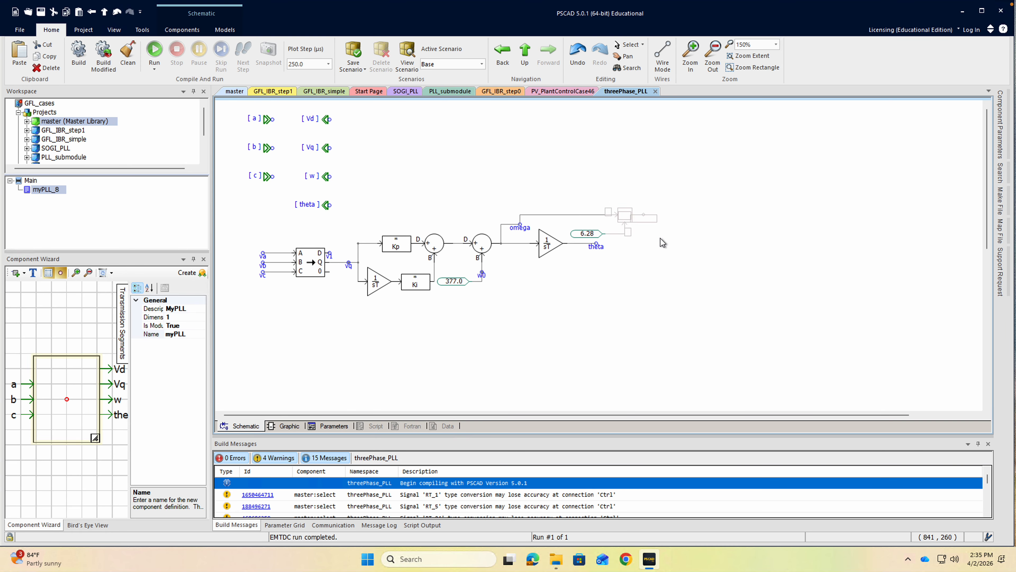
click(661, 238)
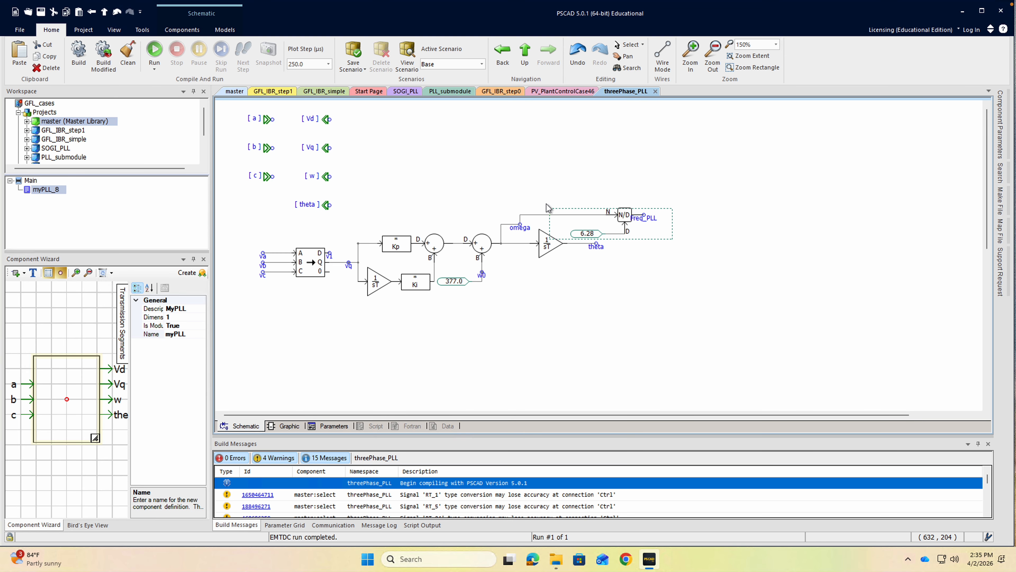
drag(675, 275, 551, 167)
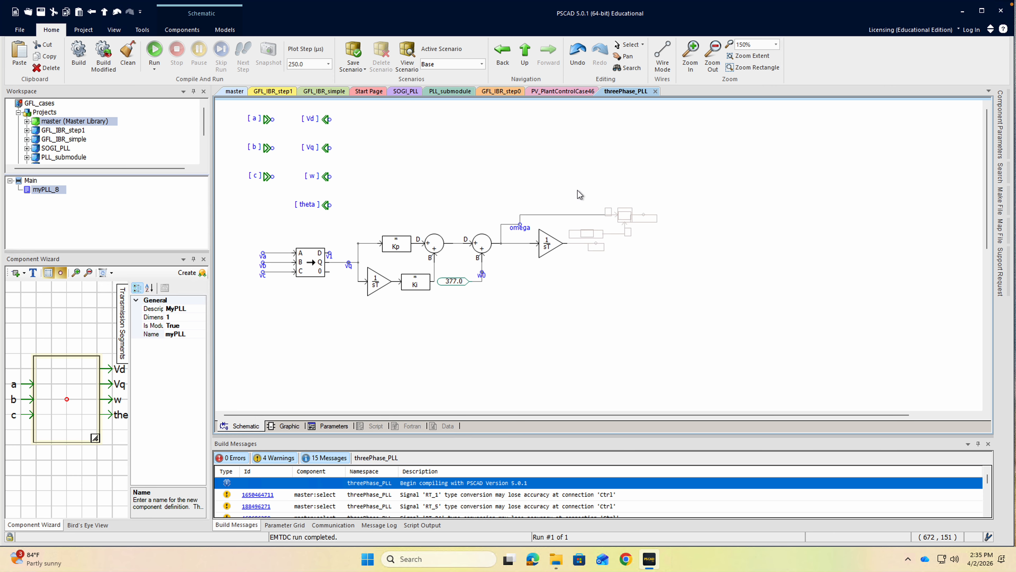
key(Delete)
drag(591, 216, 582, 190)
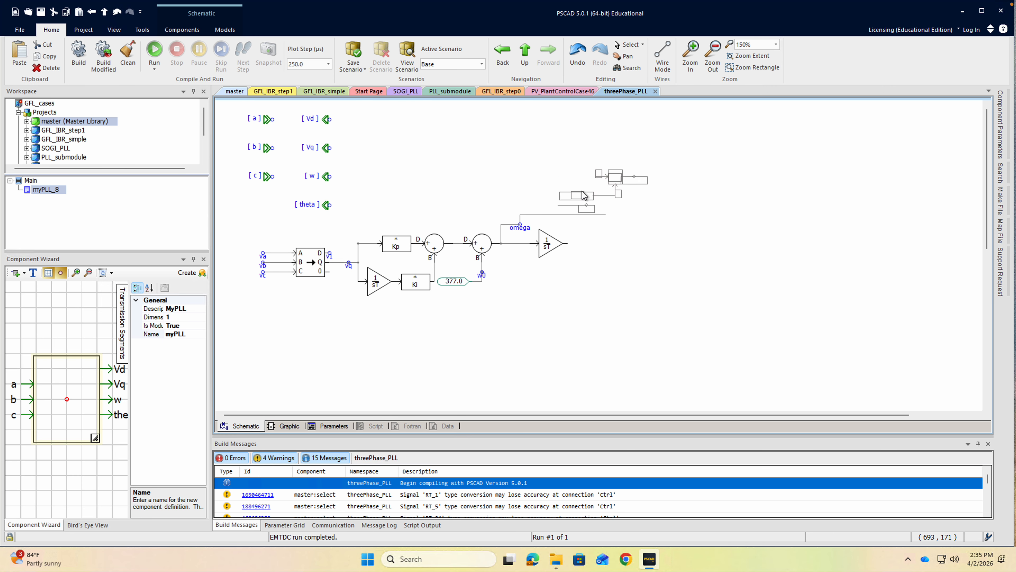
key(Delete)
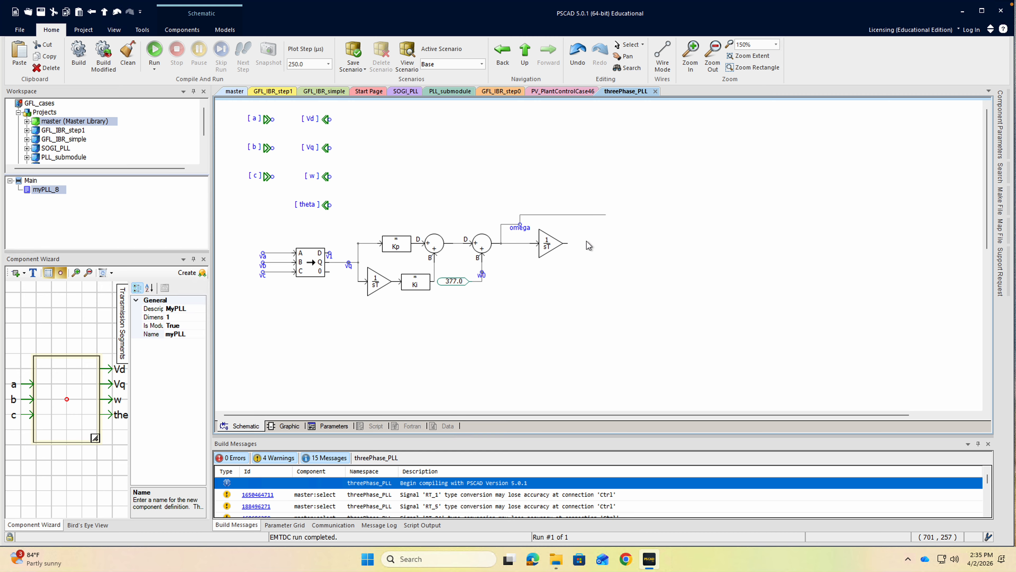
Undo the last removal inside the myPLL module, checking the main page and reopening the module.
click(524, 54)
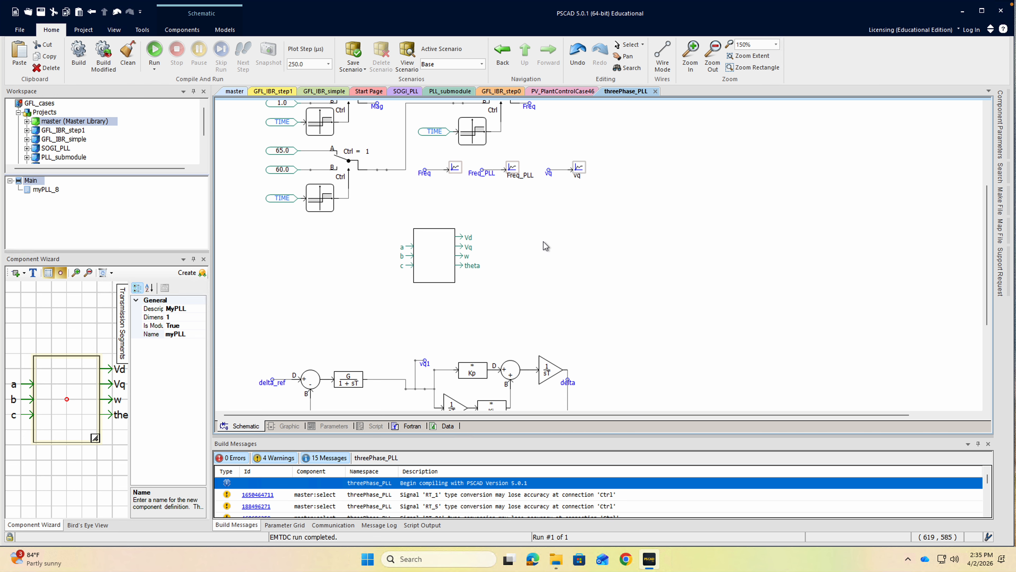
double_click(451, 265)
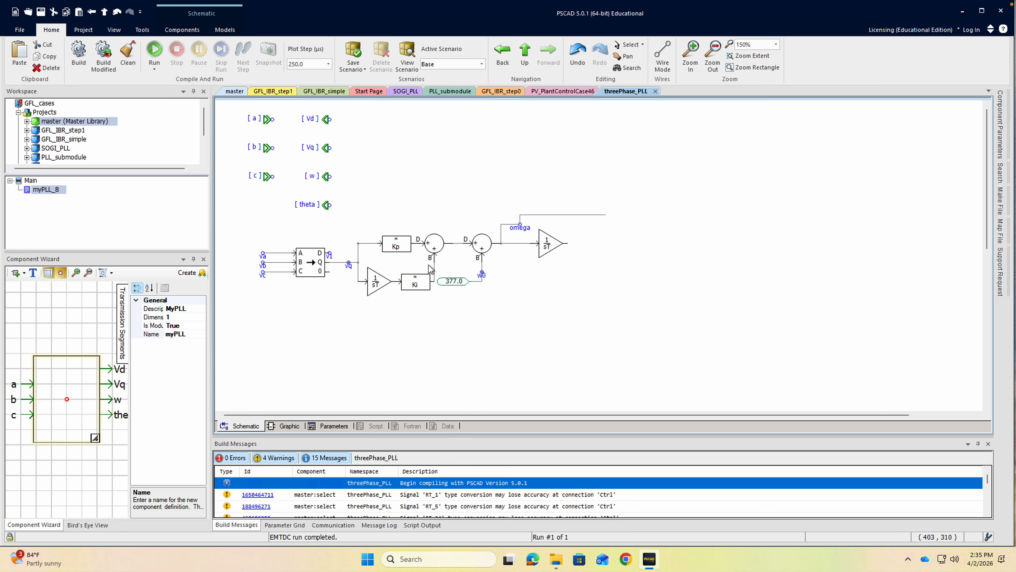
key(ctrl+z)
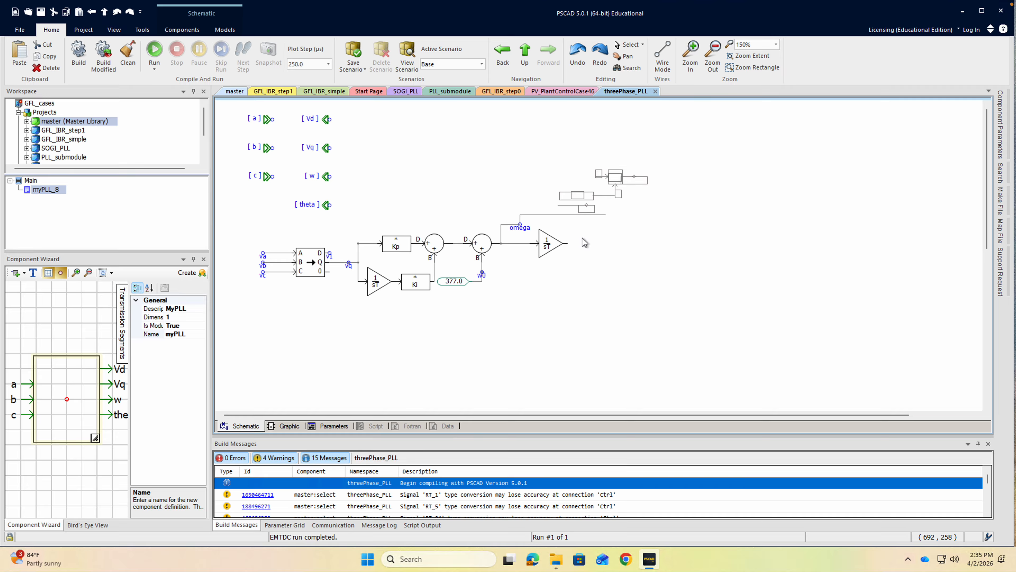
click(524, 50)
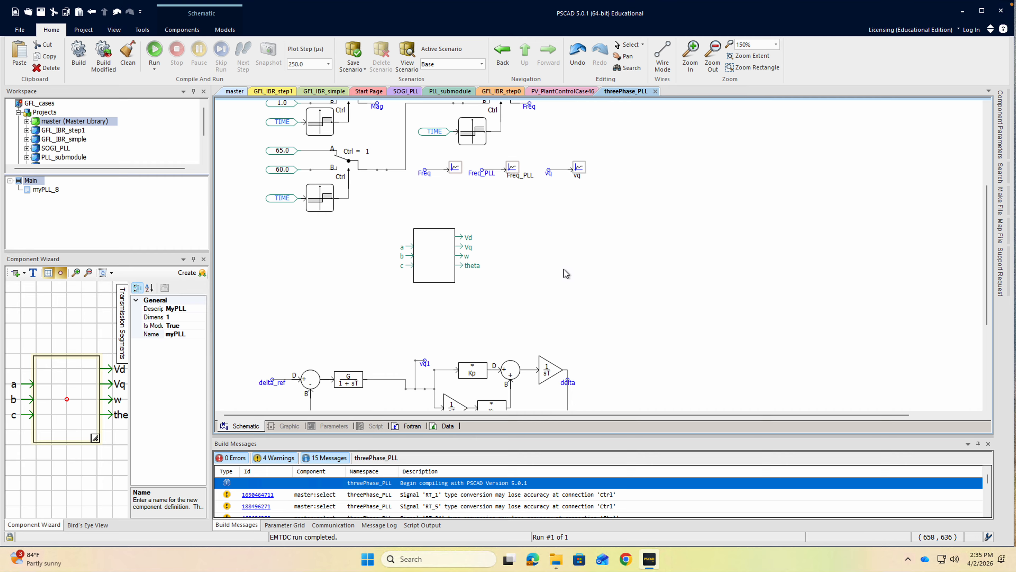
double_click(448, 264)
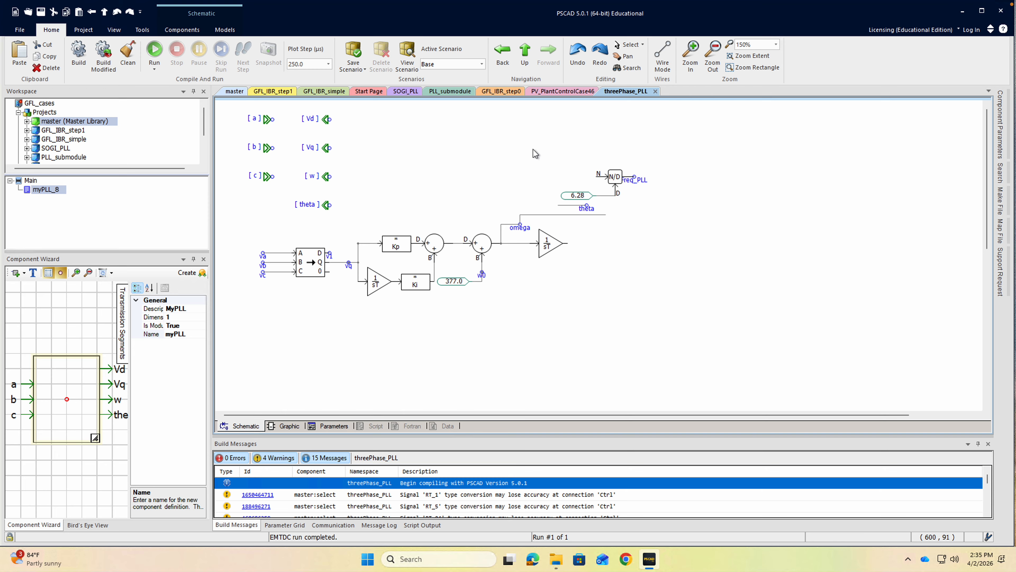
Cut the N/D divider, 6.28 constant, and Freq_PLL and theta labels from the module and paste them beside the myPLL block on the main page.
drag(536, 154, 661, 235)
right_click(616, 178)
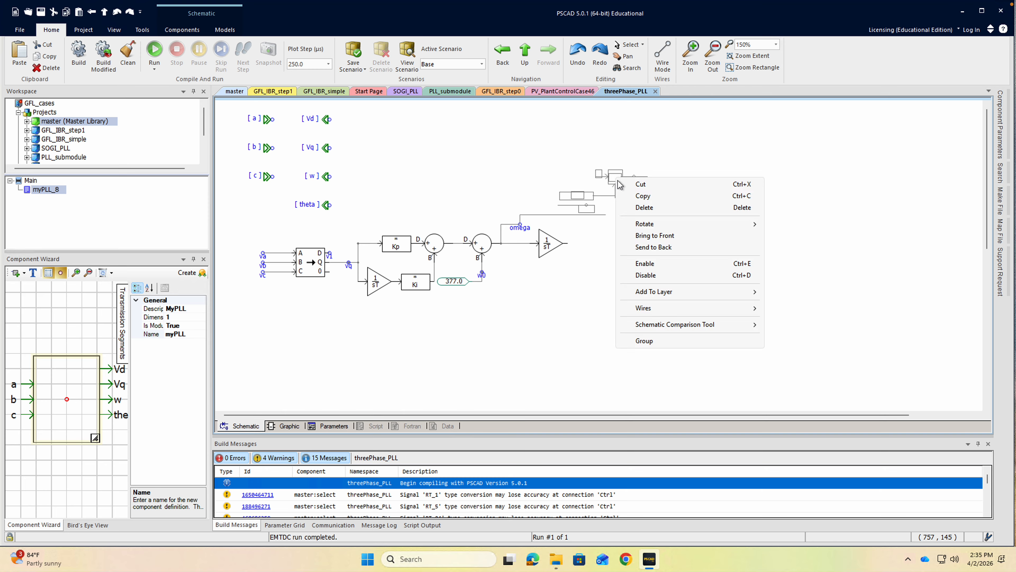
click(644, 207)
click(524, 54)
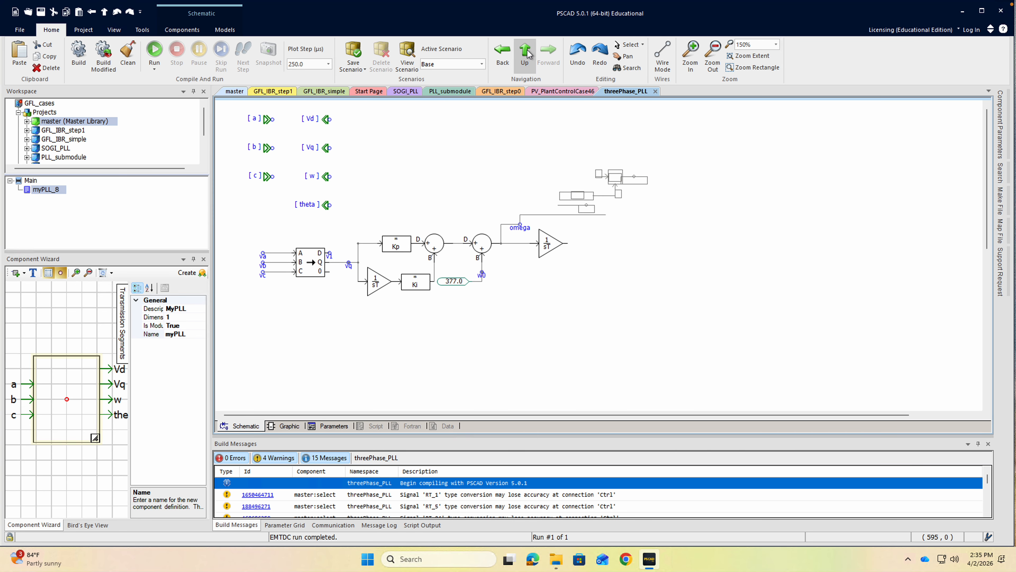
right_click(594, 236)
click(601, 286)
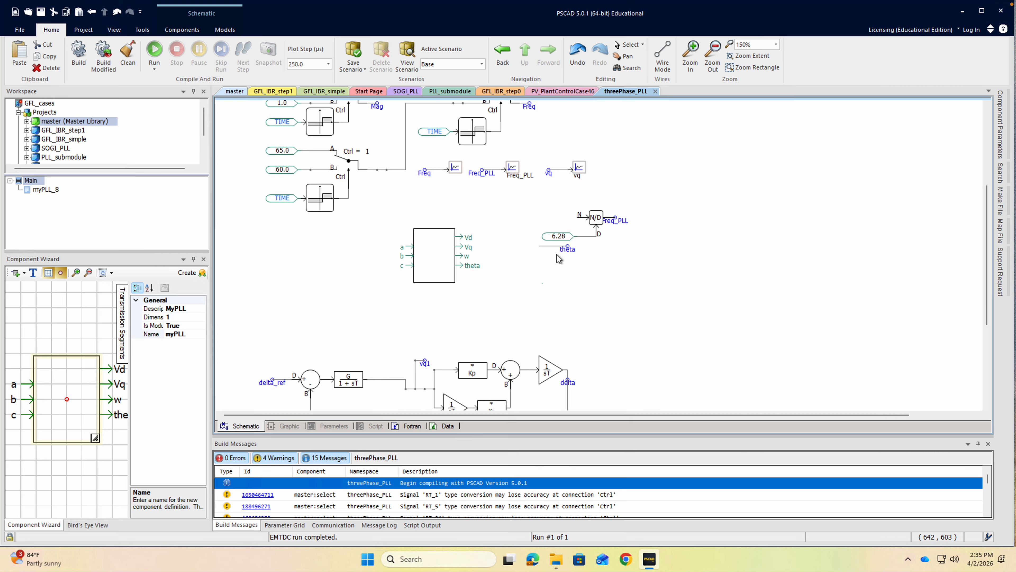
Move the theta label near the N/D divider's numerator input and rename it omega.
drag(566, 251, 548, 219)
double_click(547, 218)
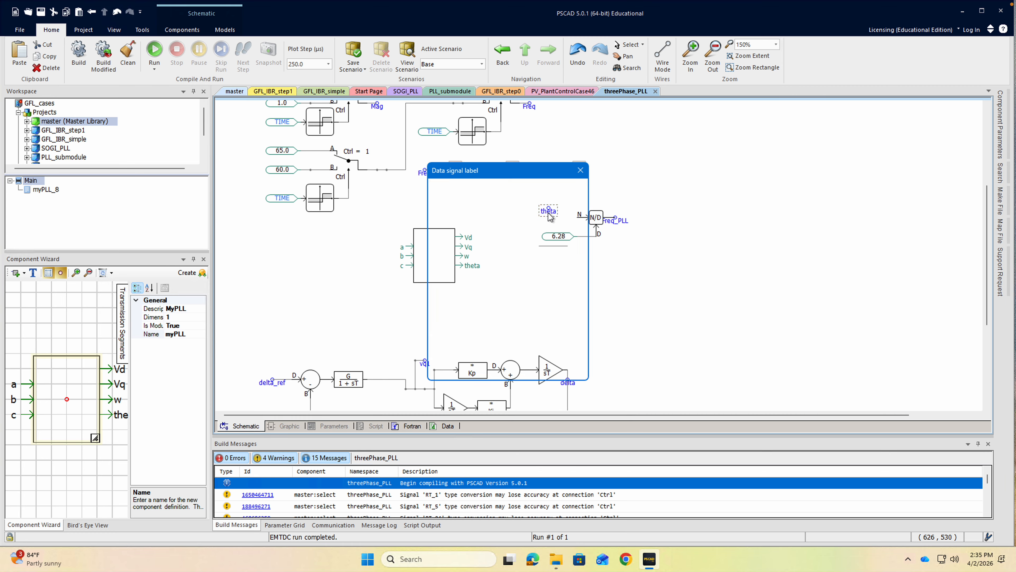
click(476, 206)
text(omega)
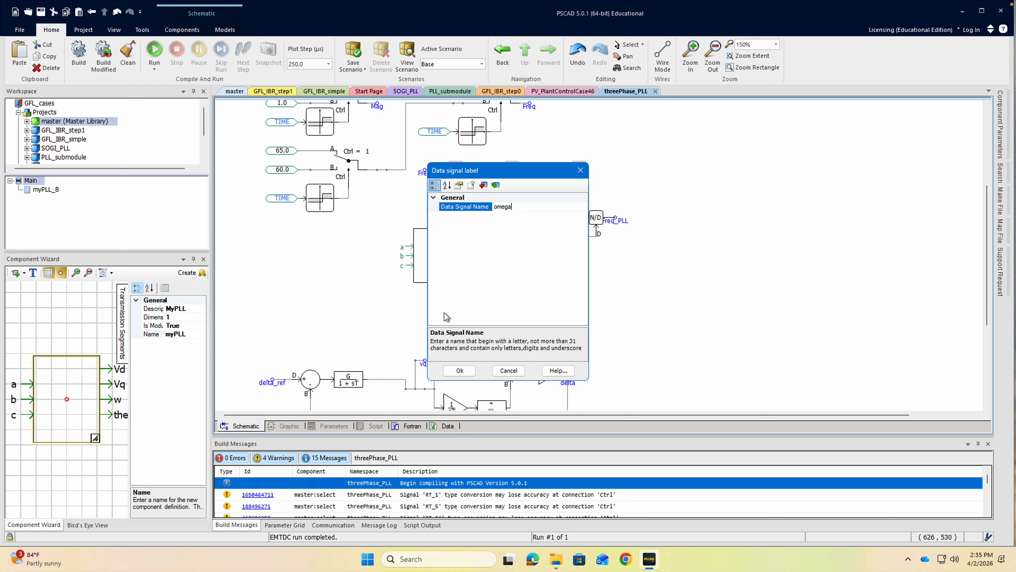
click(460, 370)
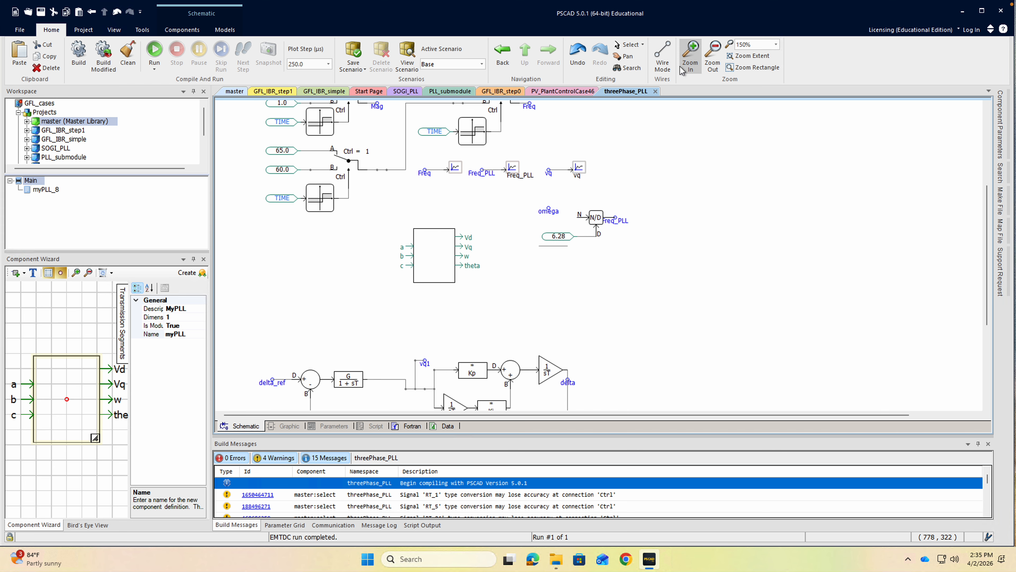
Wire the omega label to the N input of the N/D divider.
click(662, 56)
click(550, 208)
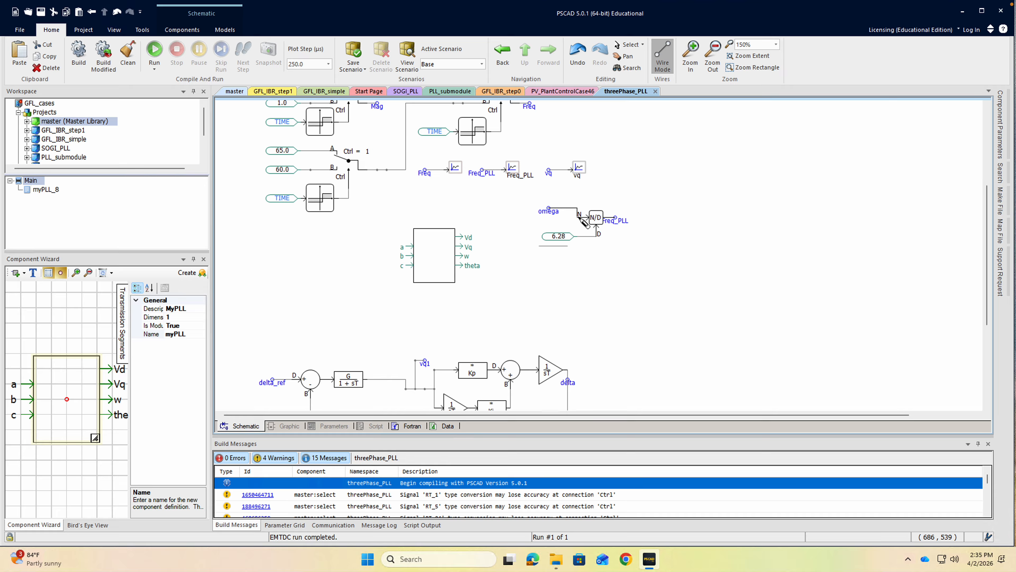
right_click(580, 218)
key(Escape)
Delete the stray wire below the 6.28 constant and move the omega-to-Freq_PLL divider group beside the vq plot.
click(565, 247)
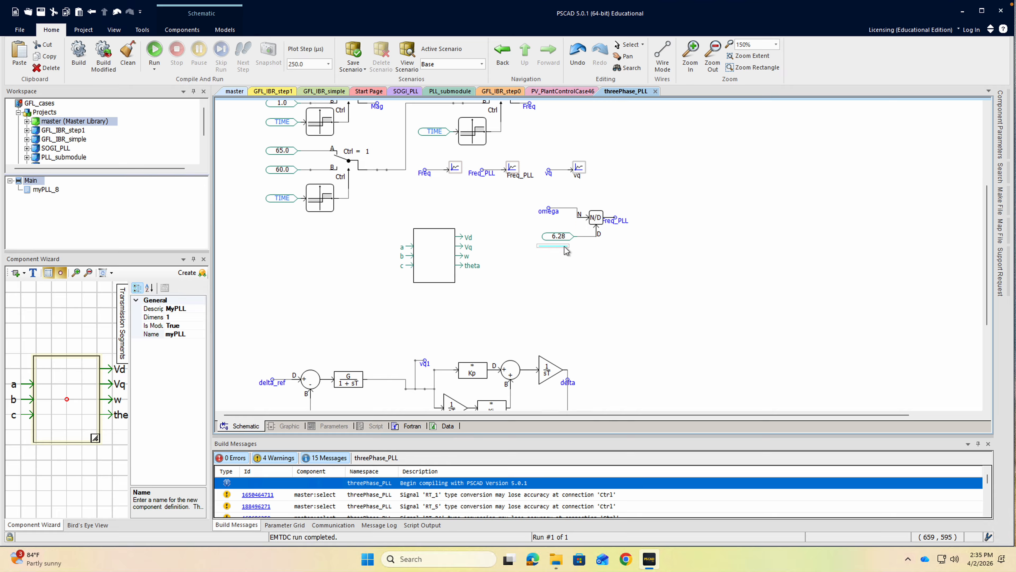
key(Delete)
drag(514, 192, 648, 259)
drag(599, 218, 675, 171)
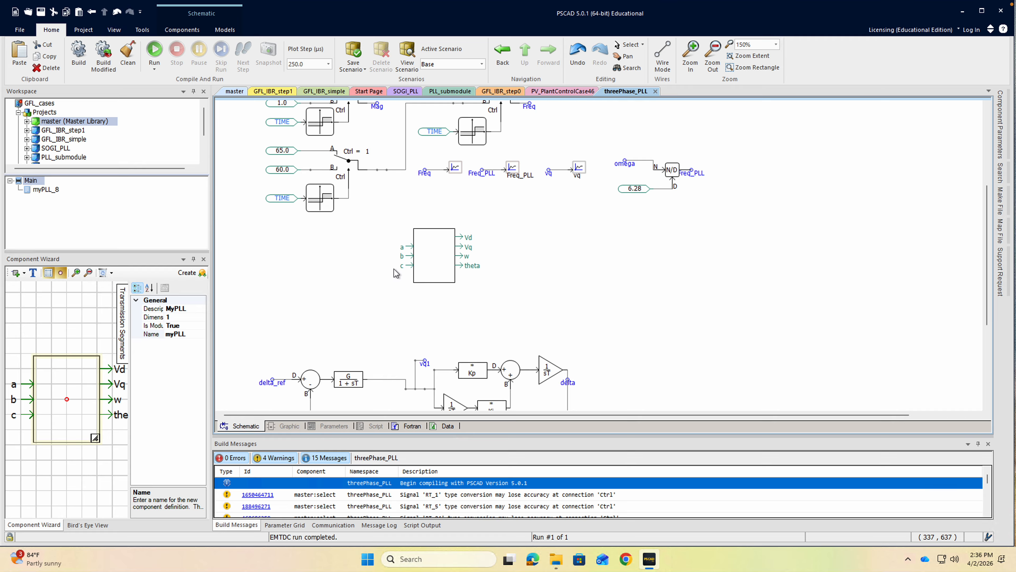
Copy the va, vb and vc labels from inside the myPLL module and paste them beside the block's inputs on the main page.
double_click(434, 272)
drag(241, 231, 284, 300)
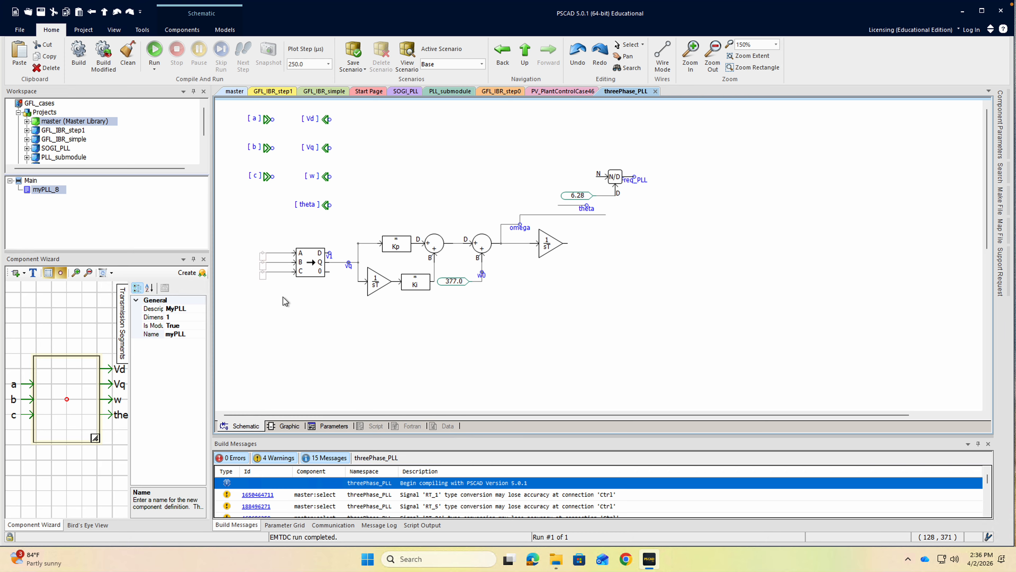
click(524, 50)
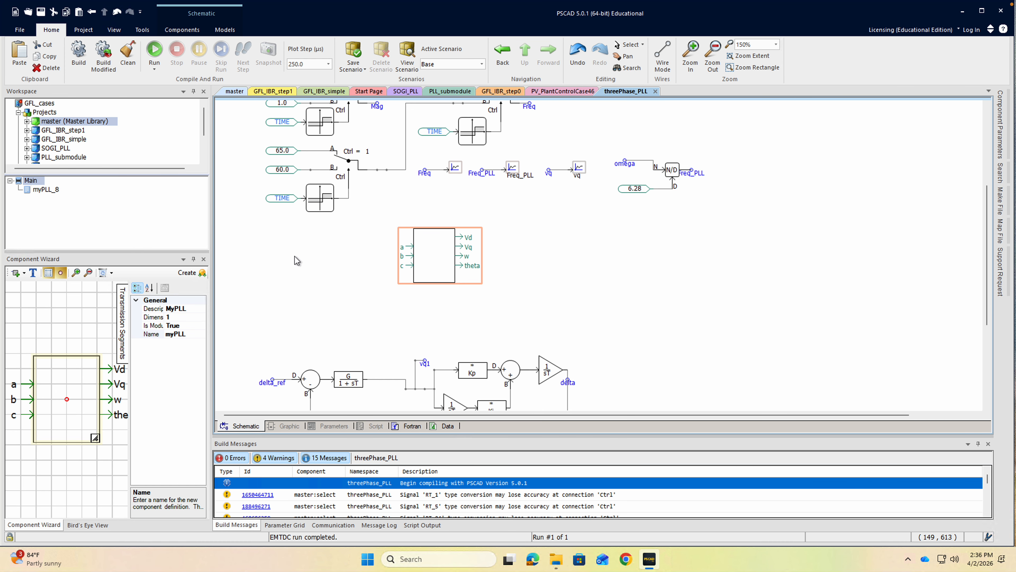
key(ctrl+v)
click(369, 316)
drag(338, 248, 361, 268)
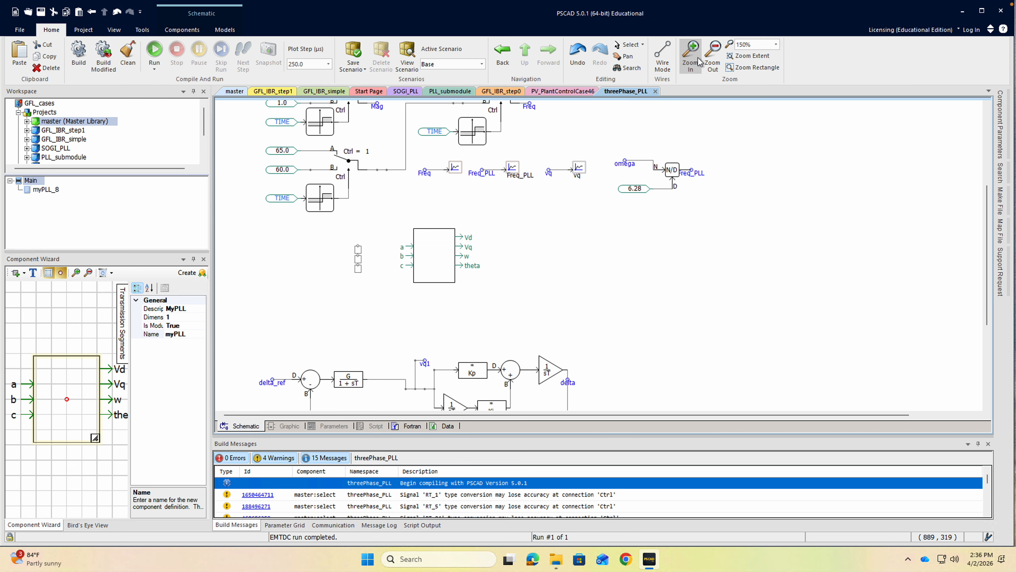
Wire the va, vb and vc labels to the myPLL block's a, b and c inputs.
click(357, 247)
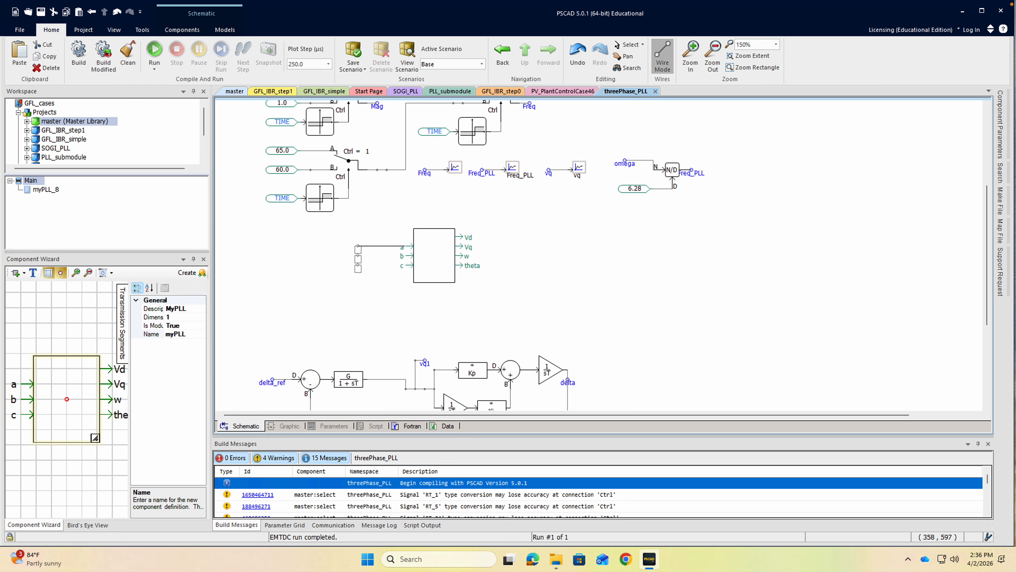
right_click(406, 247)
click(358, 256)
right_click(406, 255)
click(663, 57)
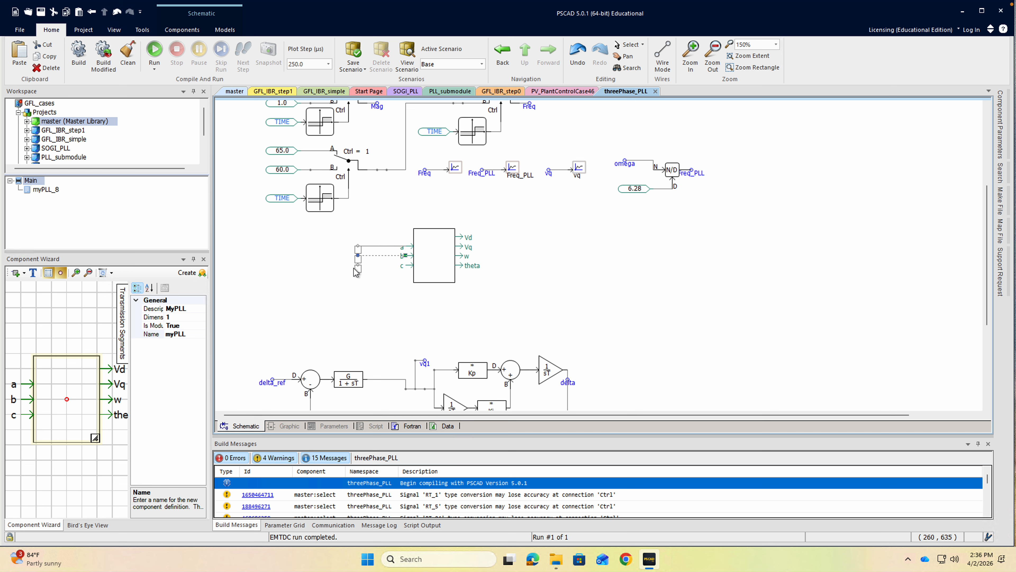
click(663, 57)
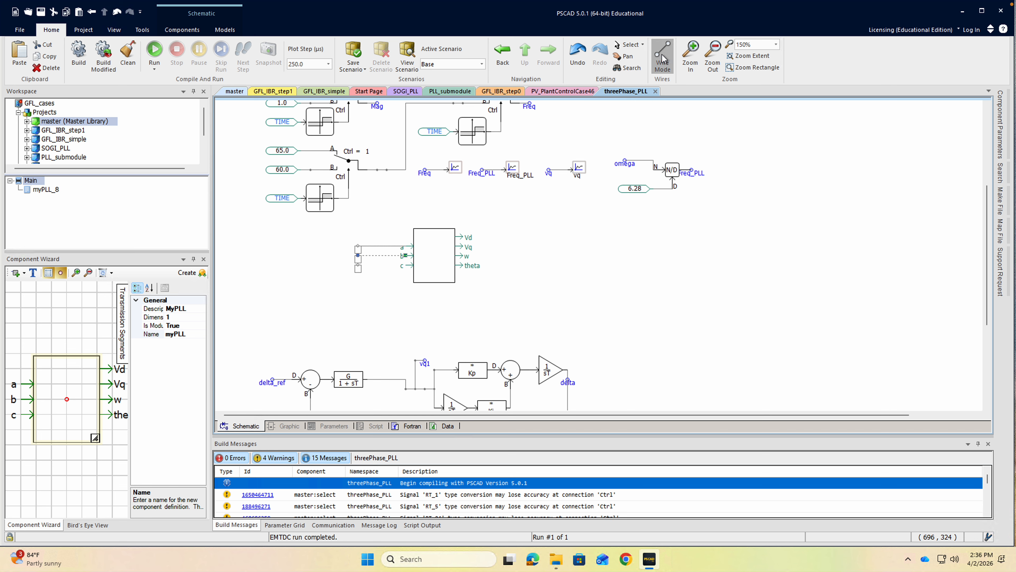
click(359, 265)
right_click(406, 265)
key(Escape)
Inside the myPLL module, rename the va label at the transform block's A input as a.
click(451, 318)
double_click(438, 274)
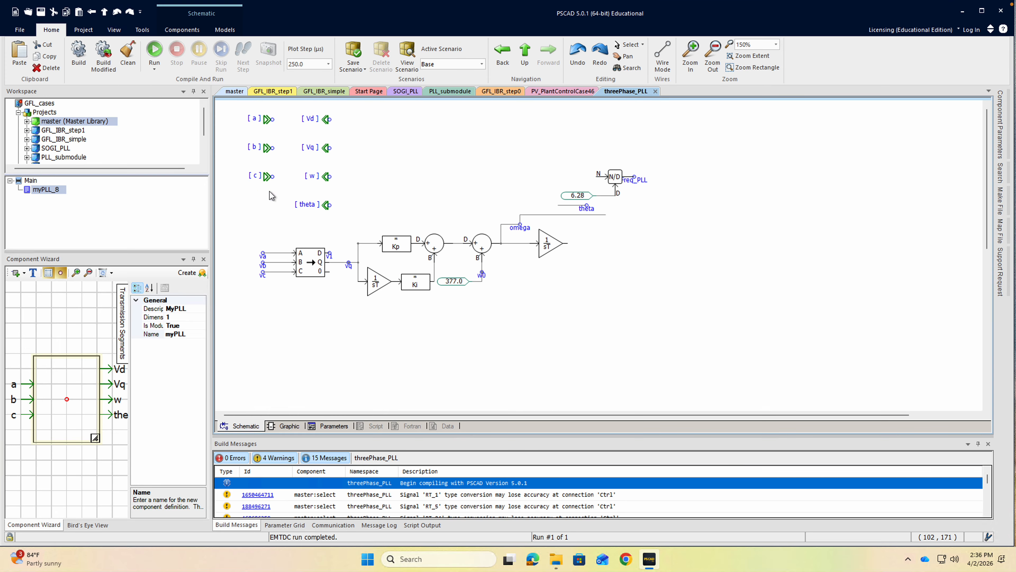
double_click(265, 256)
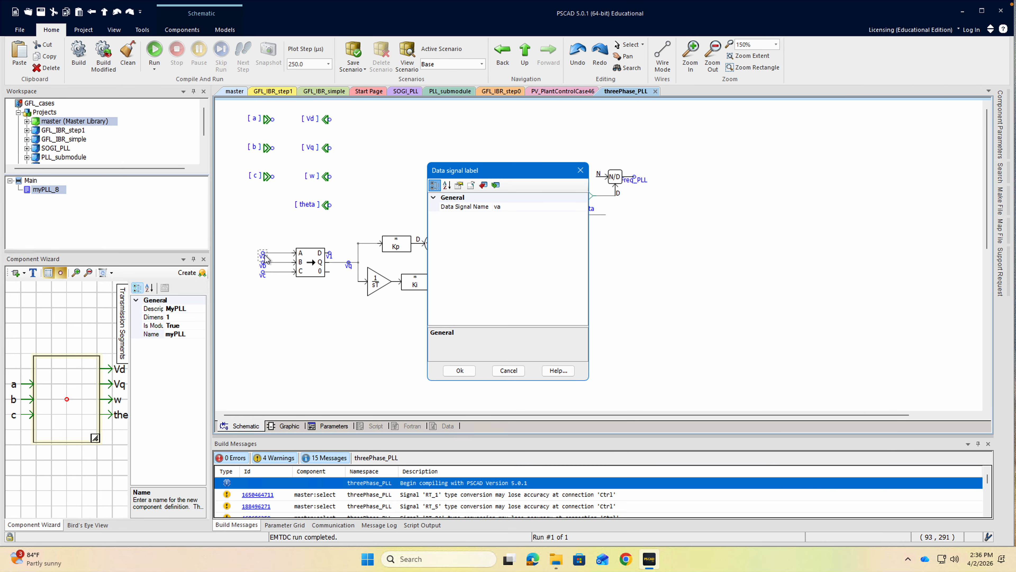
click(521, 207)
text(a)
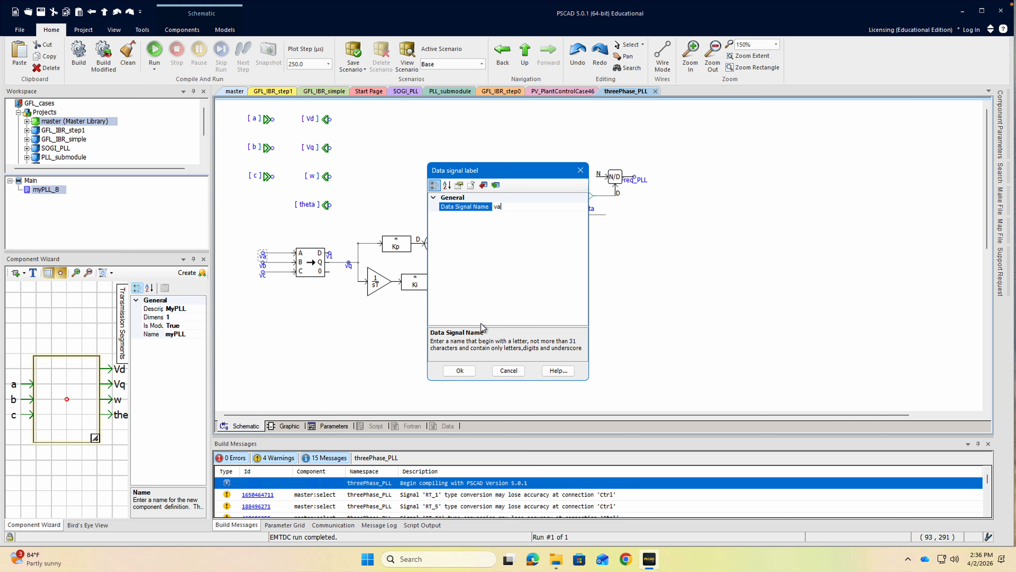
text(a)
click(464, 372)
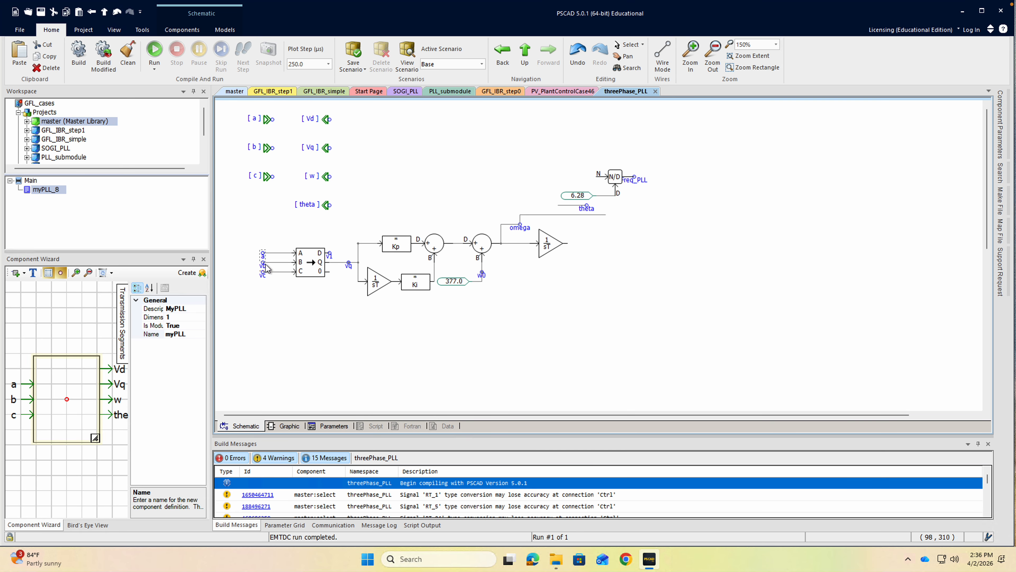
Rename the labels at the transform block's B and C inputs as b and c.
double_click(265, 265)
click(497, 206)
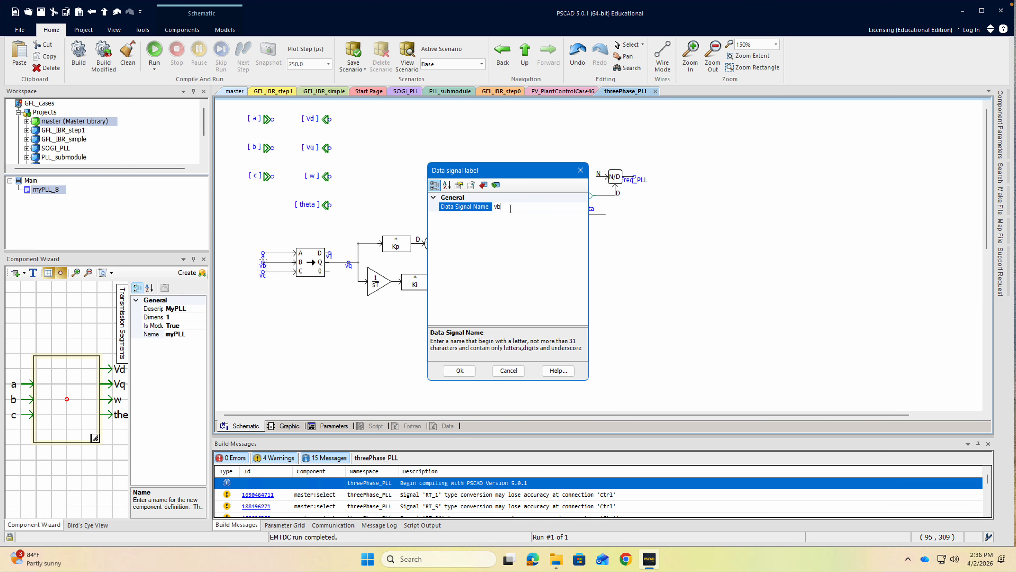
text(b)
click(463, 373)
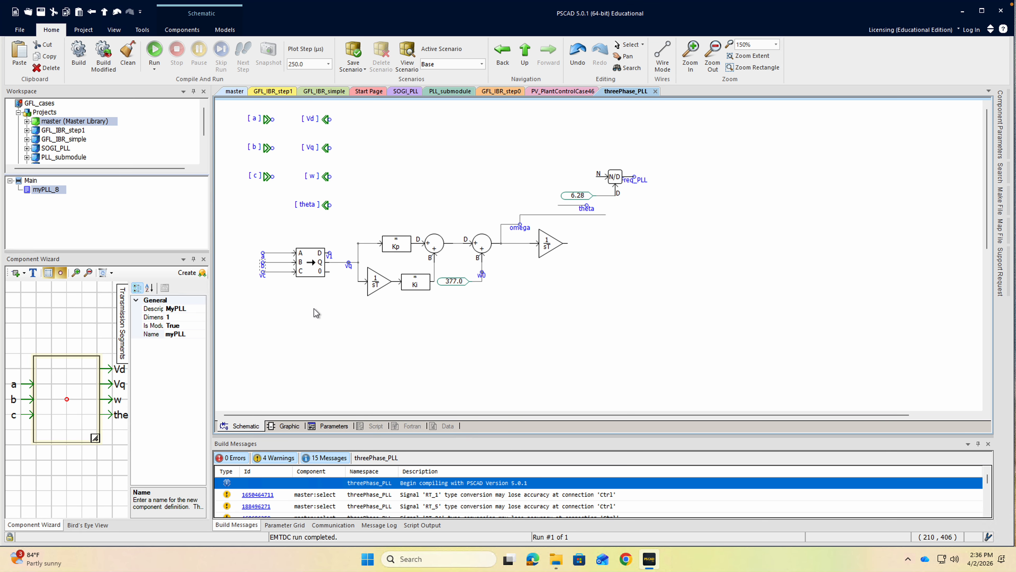
double_click(261, 276)
click(502, 206)
text(c)
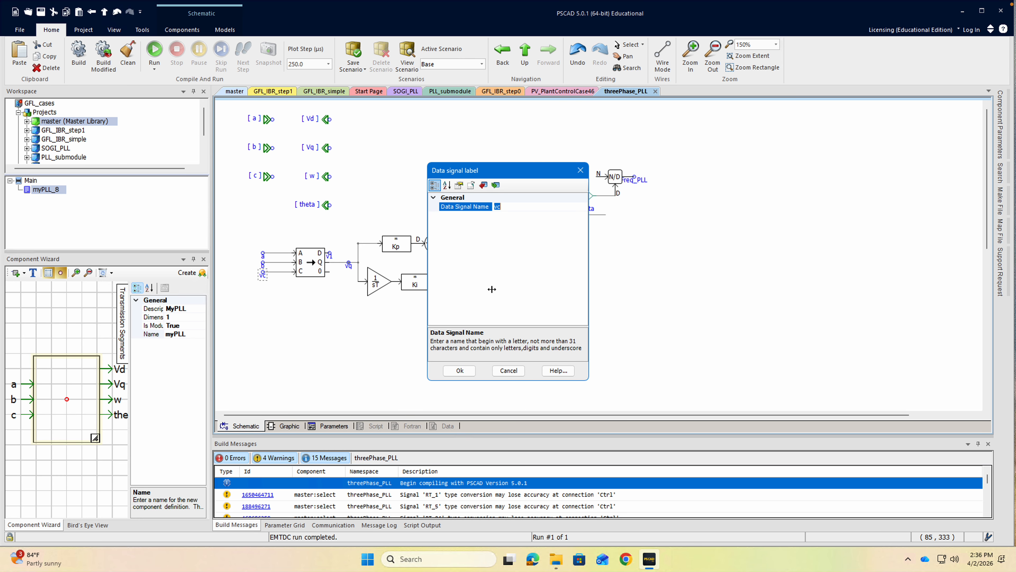
click(460, 370)
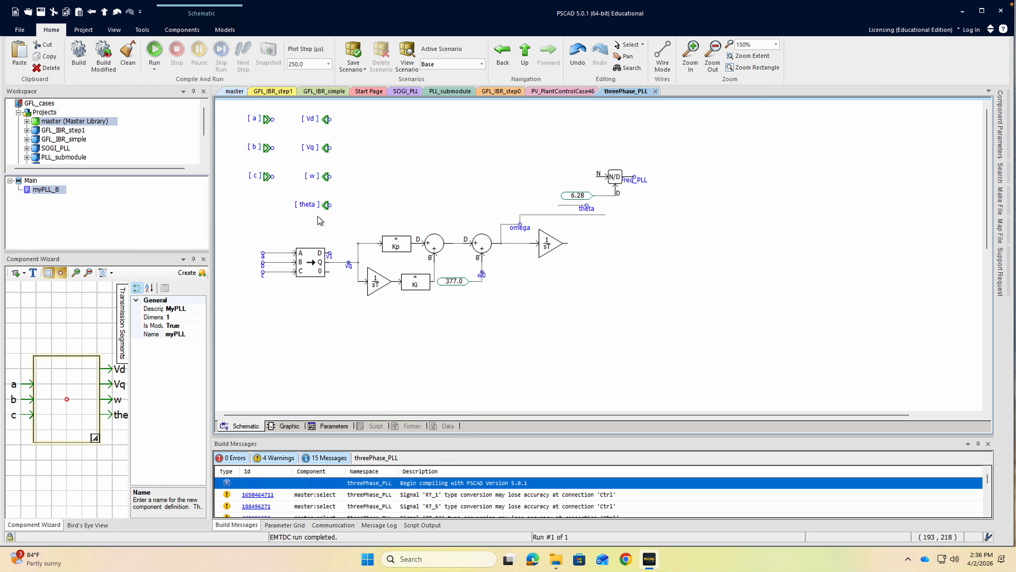
Delete the divider, 6.28 constant, Freq_PLL label and leftover wires from the module, and attach the theta label to the final integrator's output.
drag(546, 138, 648, 214)
click(657, 217)
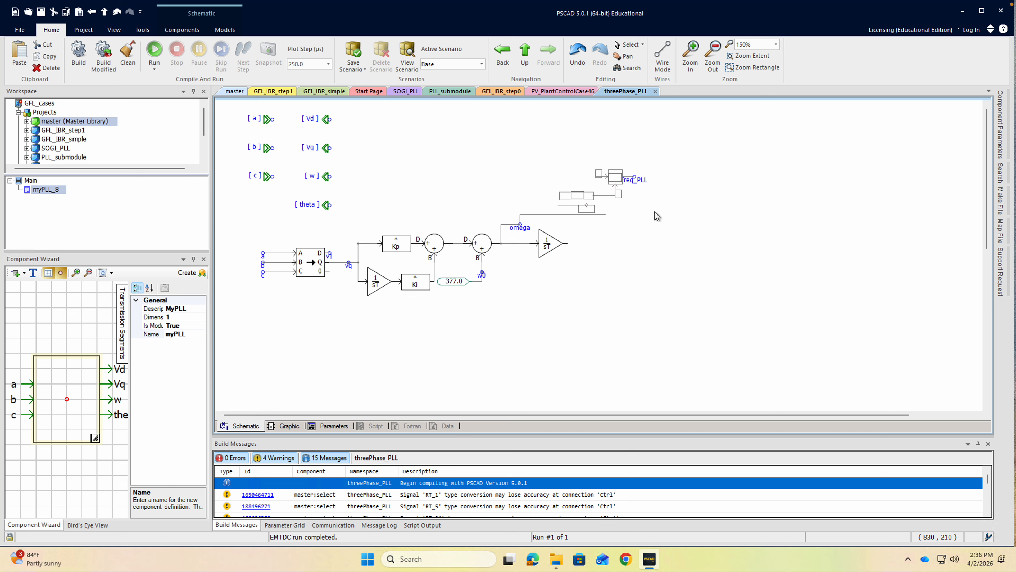
drag(587, 193, 647, 204)
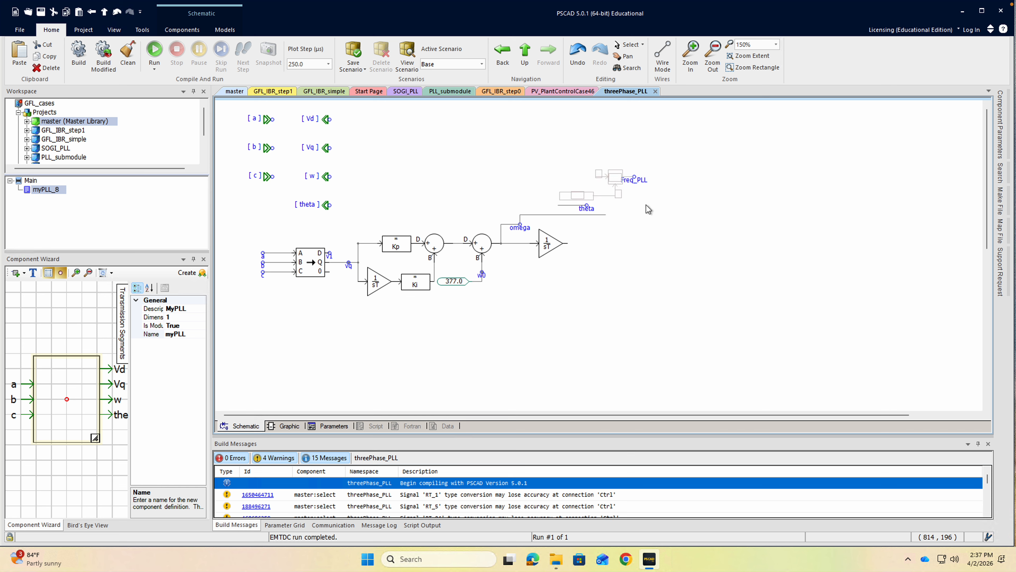
key(Delete)
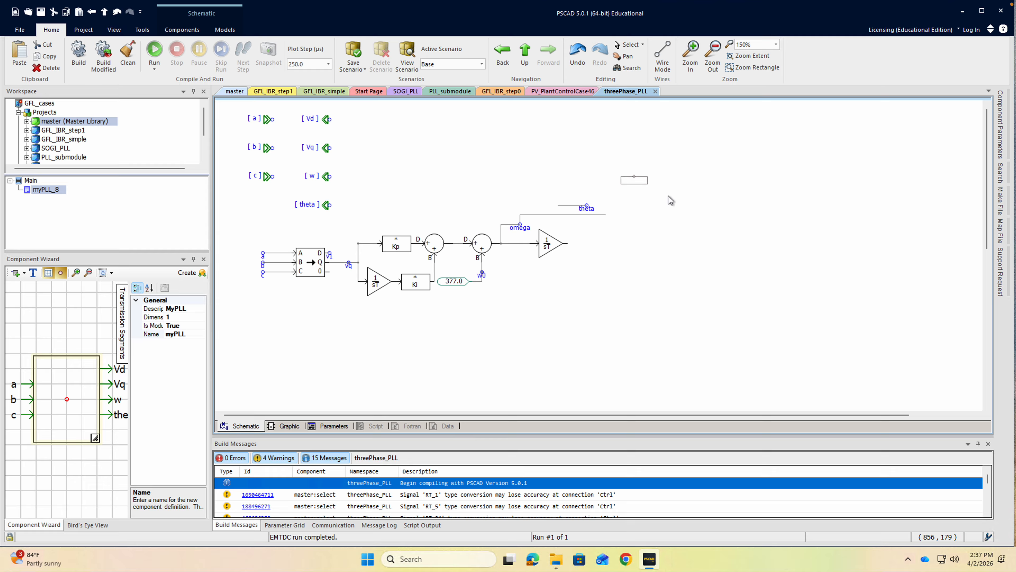
click(551, 216)
key(Delete)
drag(594, 229, 570, 251)
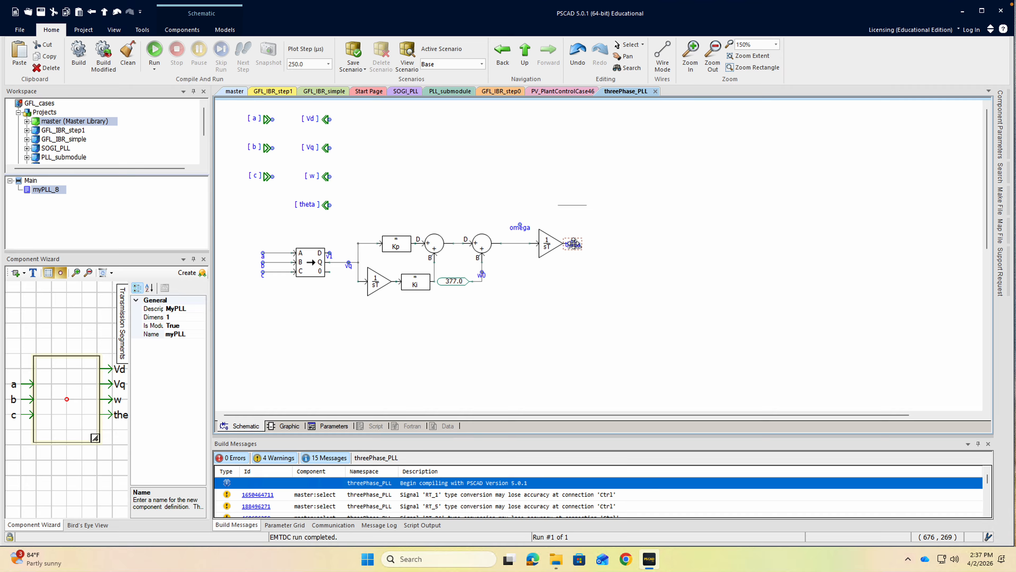
click(571, 205)
Move the omega label onto the wire feeding the final integrator and rename it w.
drag(522, 228, 513, 247)
double_click(515, 252)
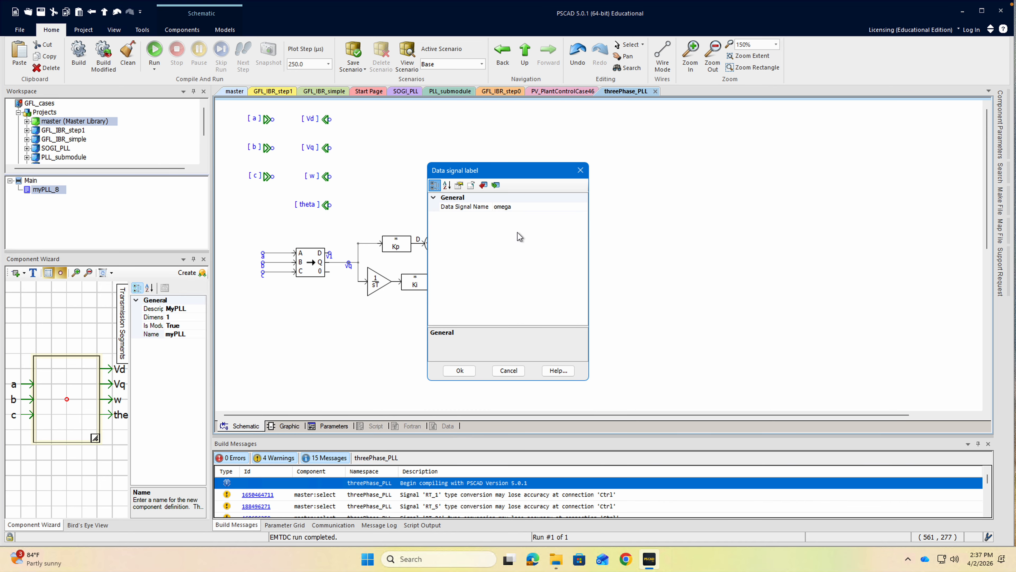
click(536, 207)
text(w)
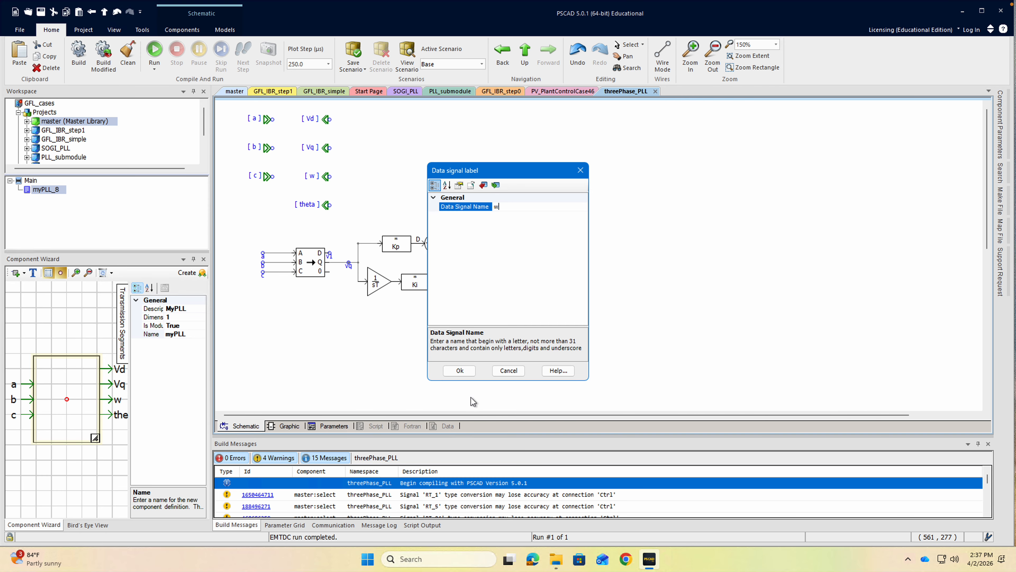
click(460, 371)
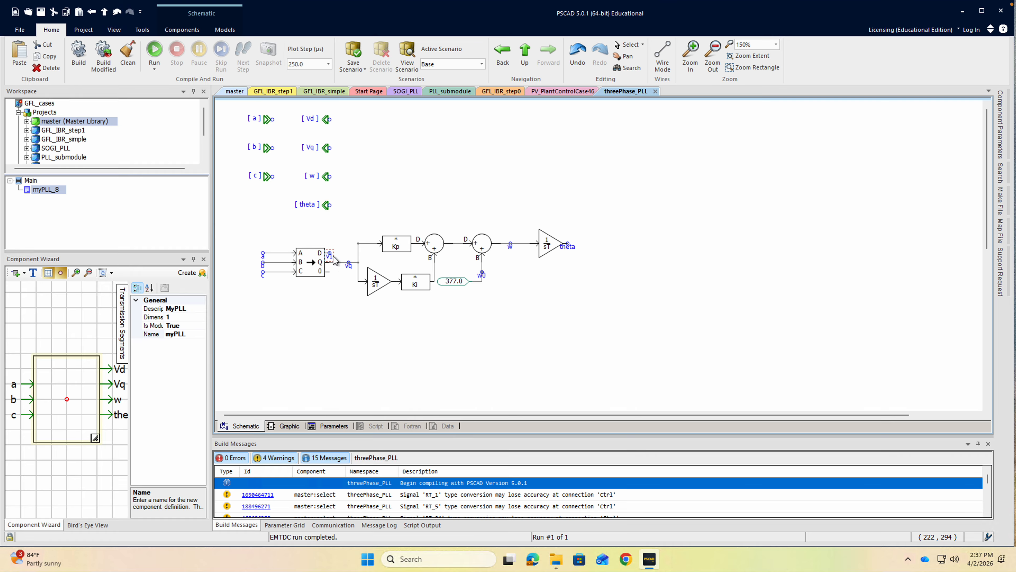
Rename the transform block's D output label as Vd and its Q output label to match the module's Vq port.
double_click(334, 258)
click(525, 208)
text(Vd)
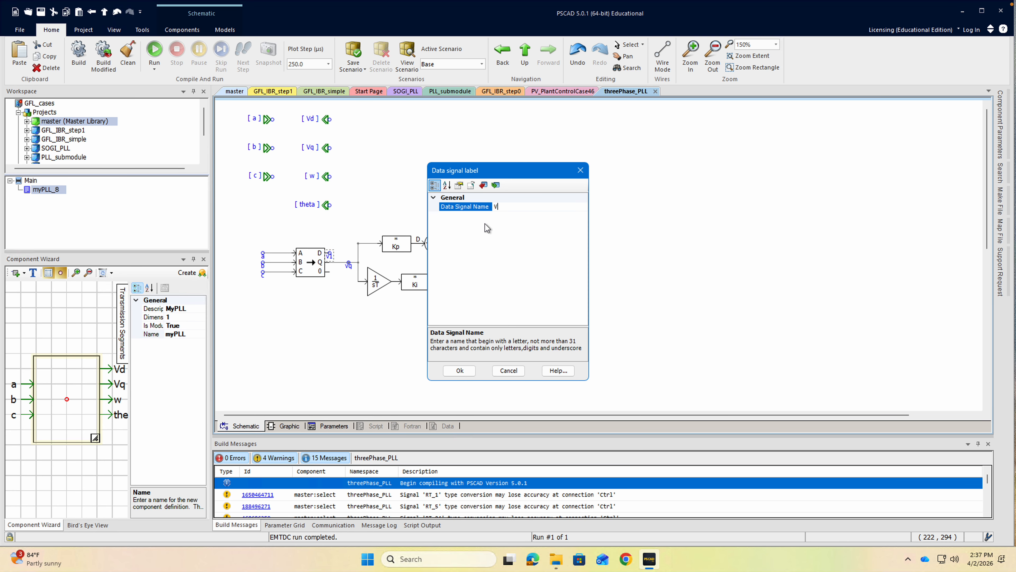
click(460, 371)
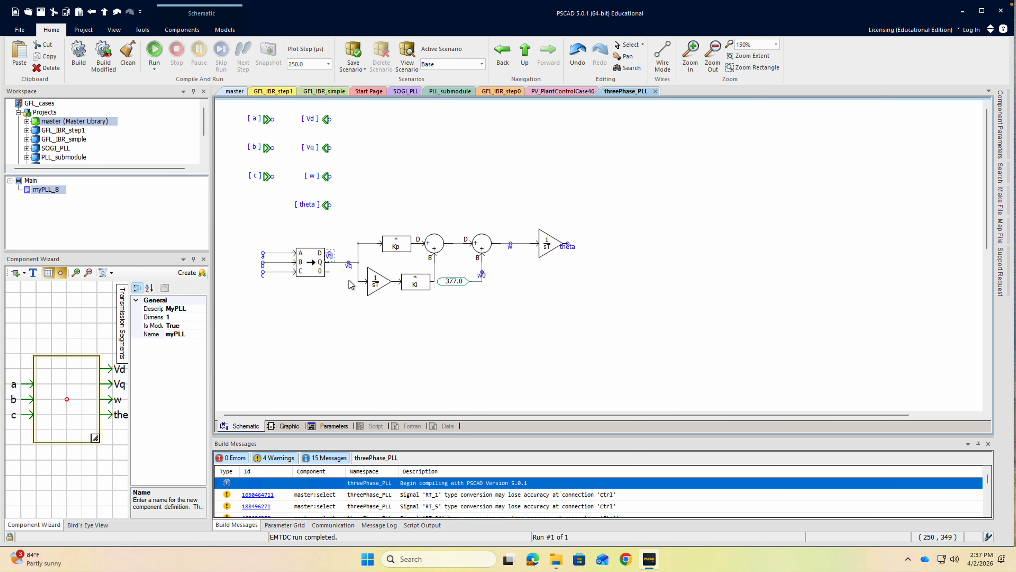
double_click(349, 264)
click(523, 207)
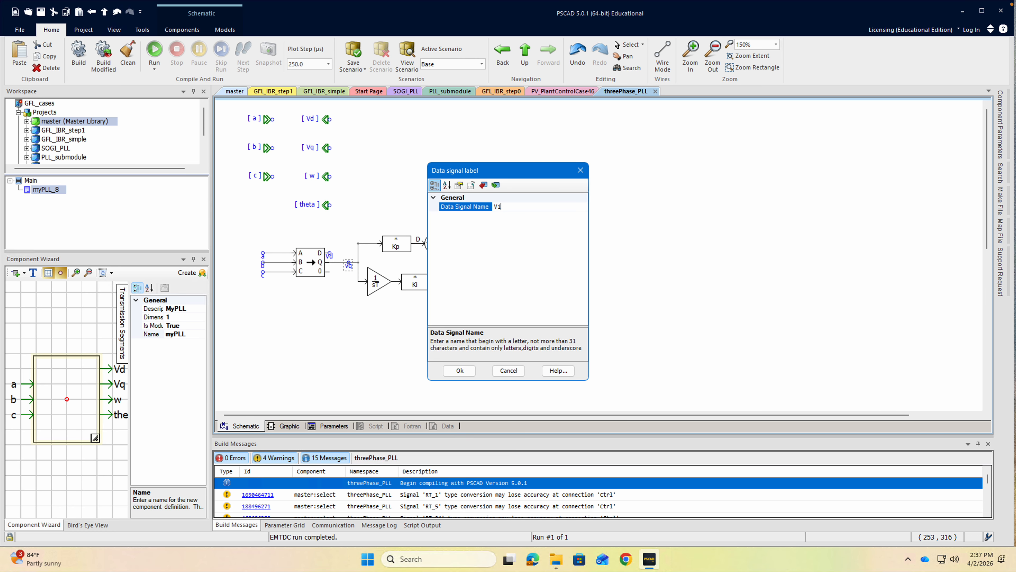
click(454, 371)
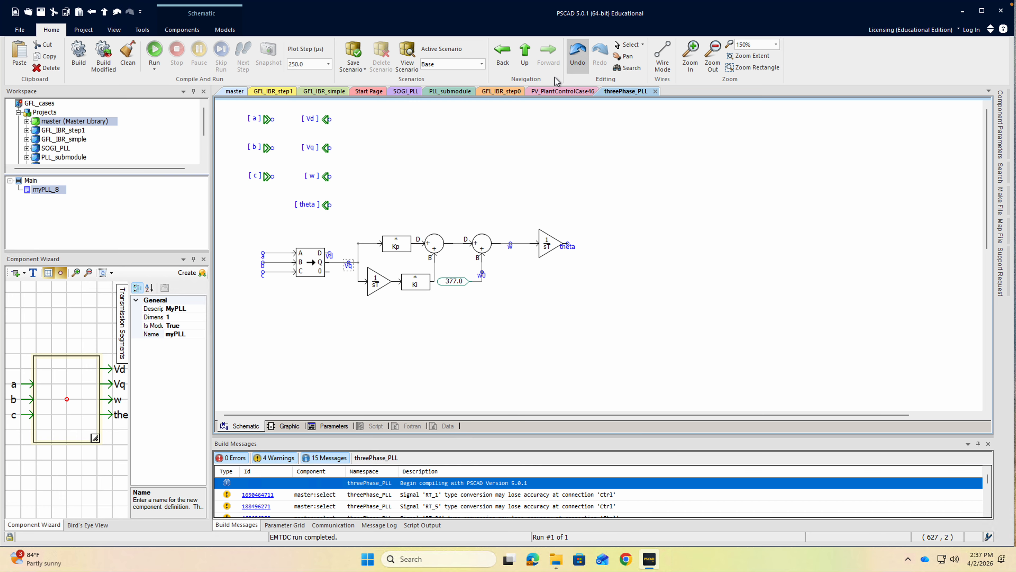
Return to the main schematic, place a copy of the vq label beside the PLL module, and wire it to the Vq output.
click(525, 52)
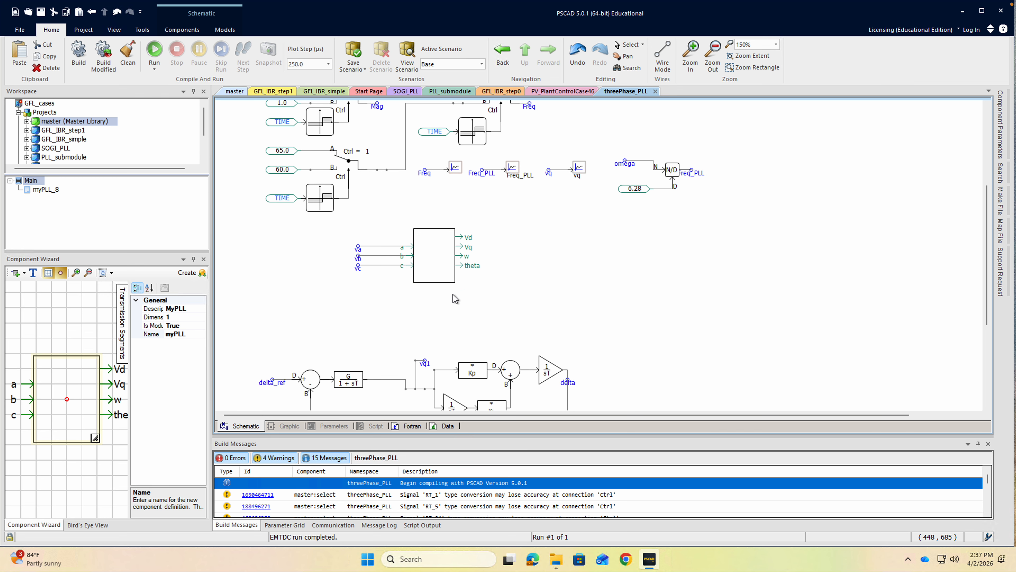
mouse_move(549, 180)
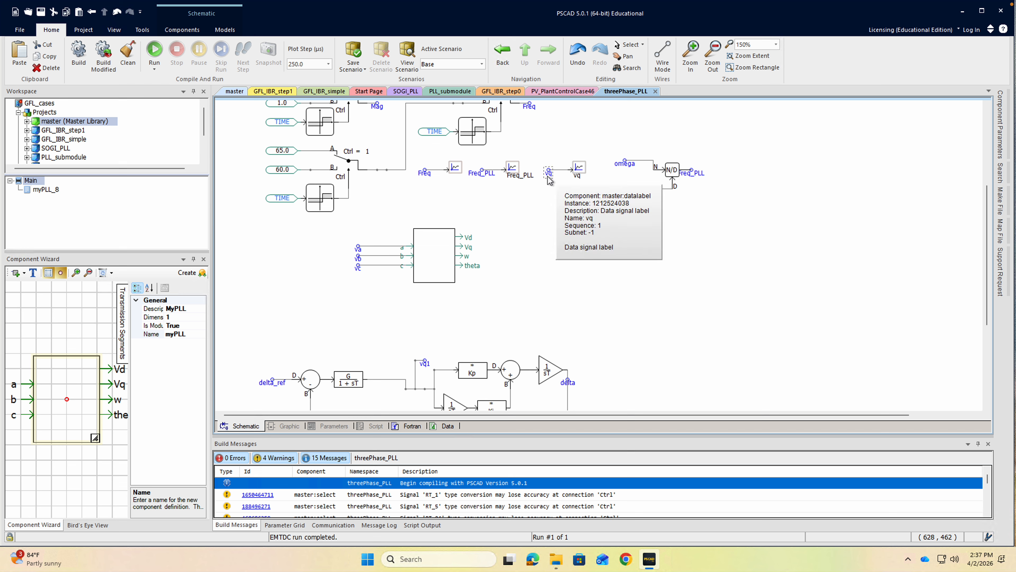
key(ctrl+c)
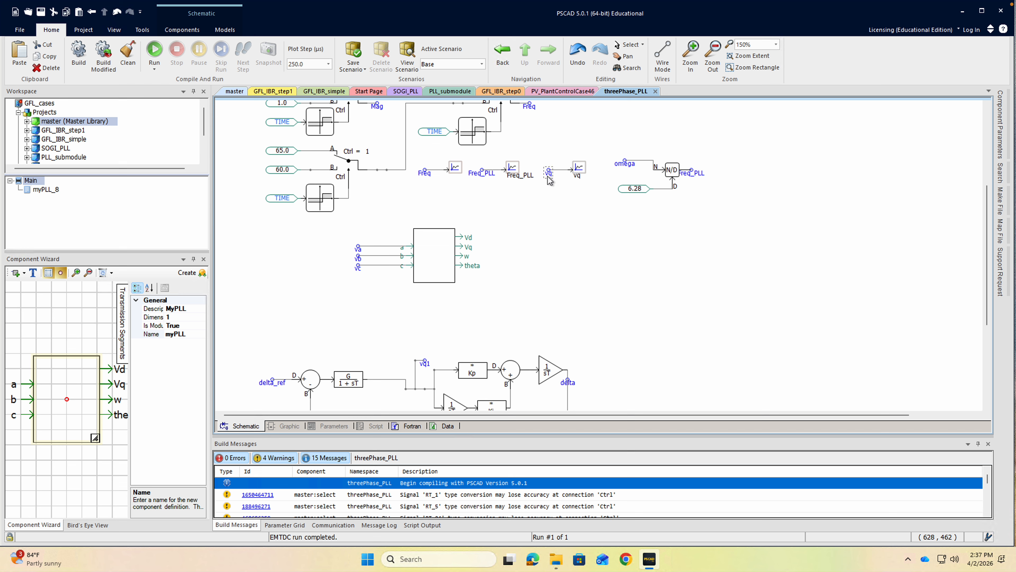
key(ctrl+v)
drag(543, 273, 524, 255)
click(663, 56)
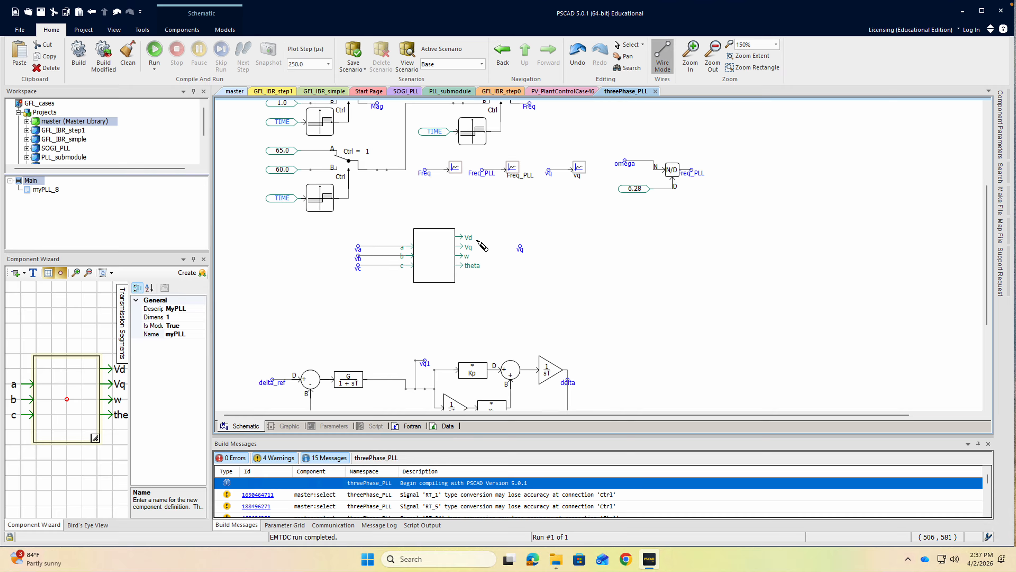
click(465, 245)
key(Escape)
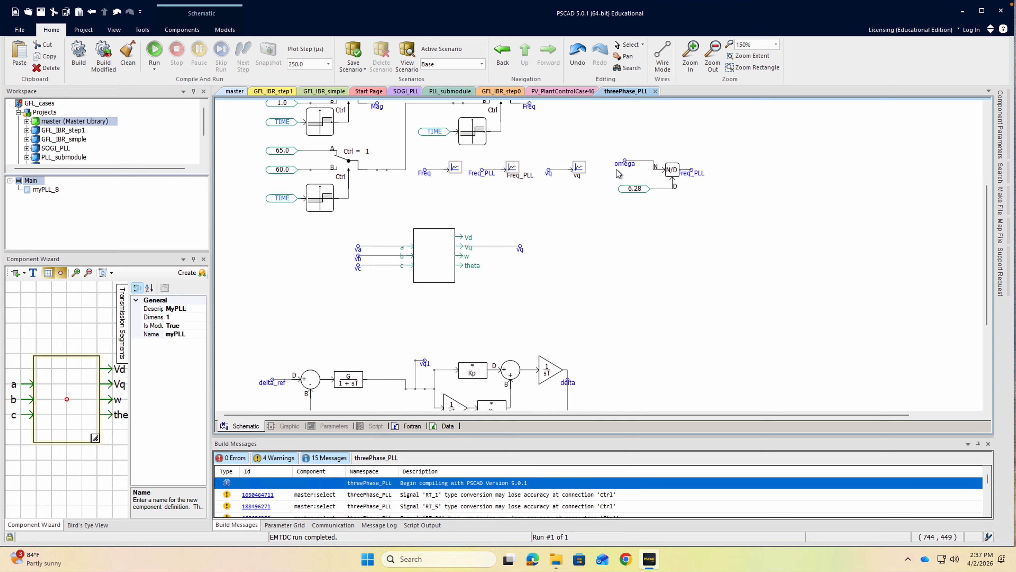
Place a copy of the omega label below the new vq label and wire it to the module's w output.
key(ctrl+c)
key(ctrl+v)
click(522, 264)
key(ctrl+w)
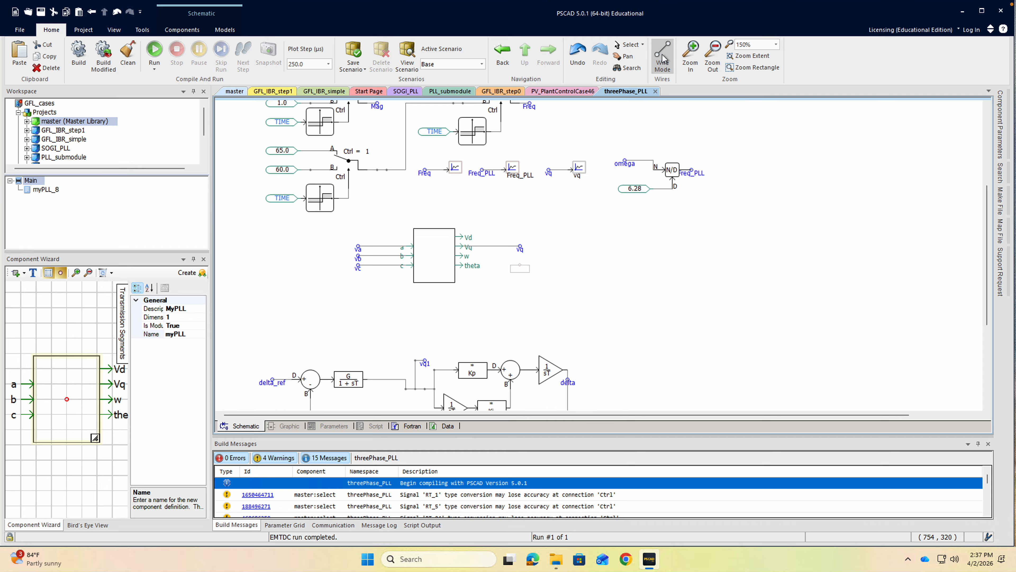
click(465, 256)
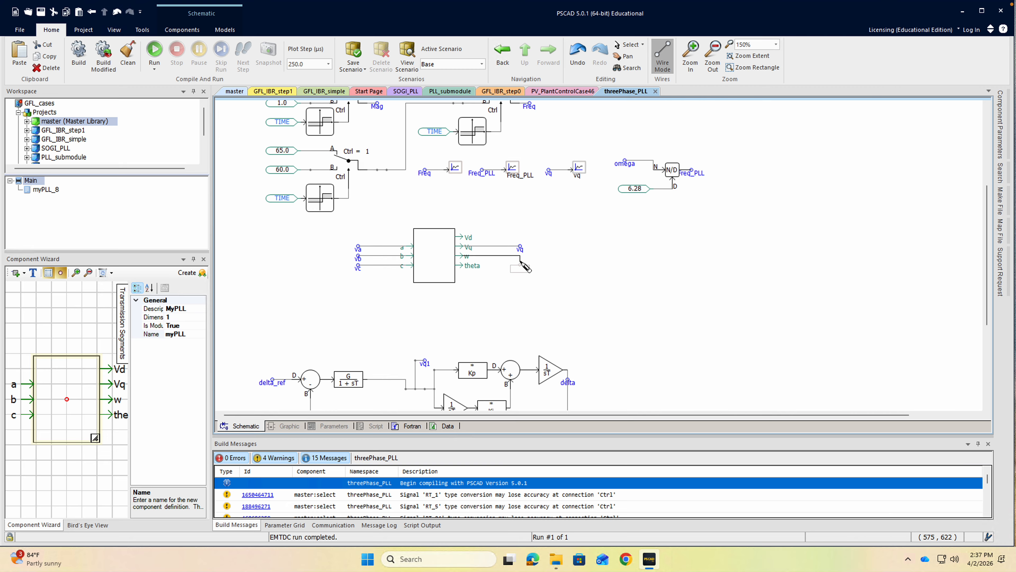
click(521, 264)
key(Escape)
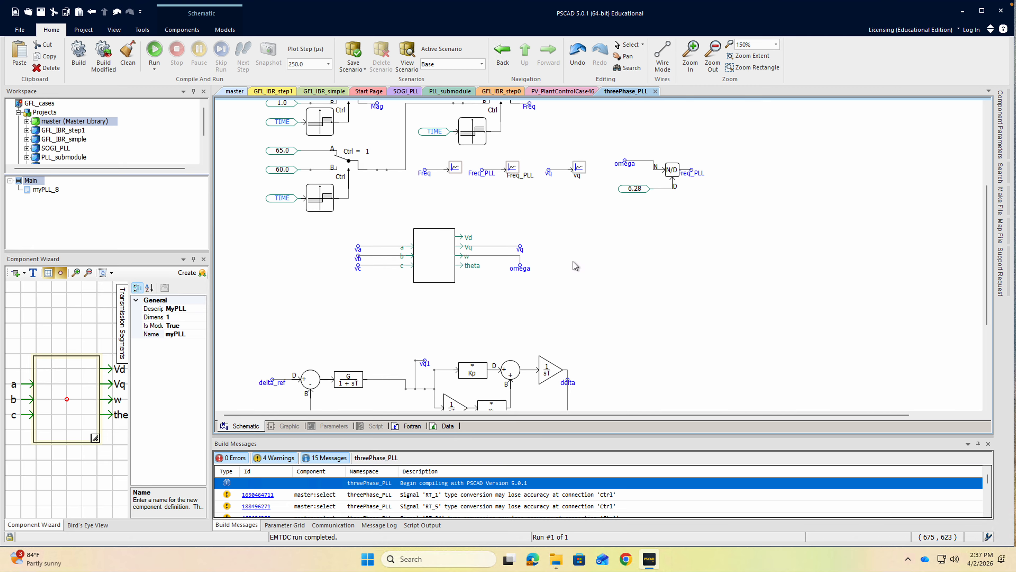
Run the simulation and examine the errors in the build messages.
scroll(574, 261, up, 5)
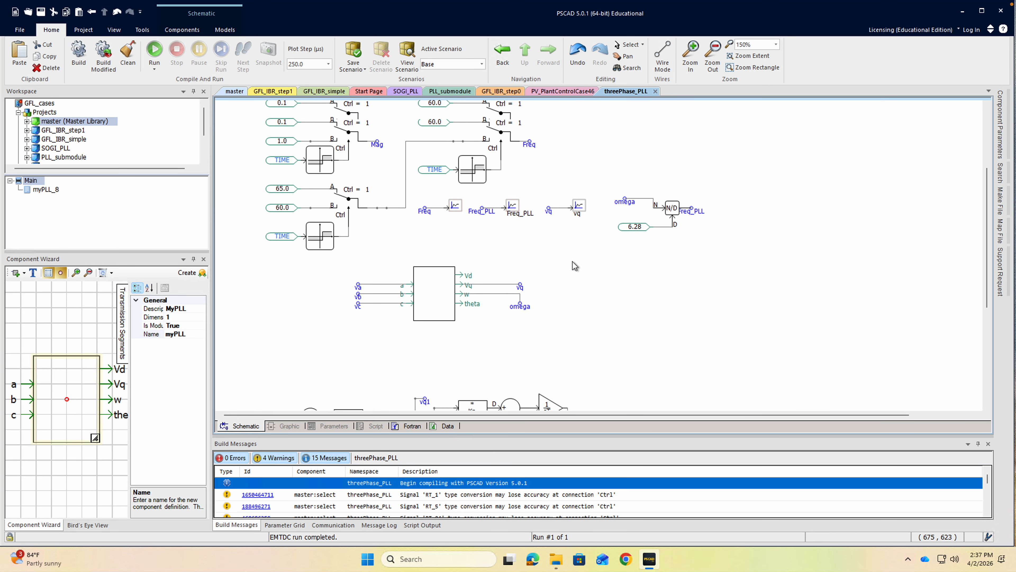
scroll(573, 261, down, 2)
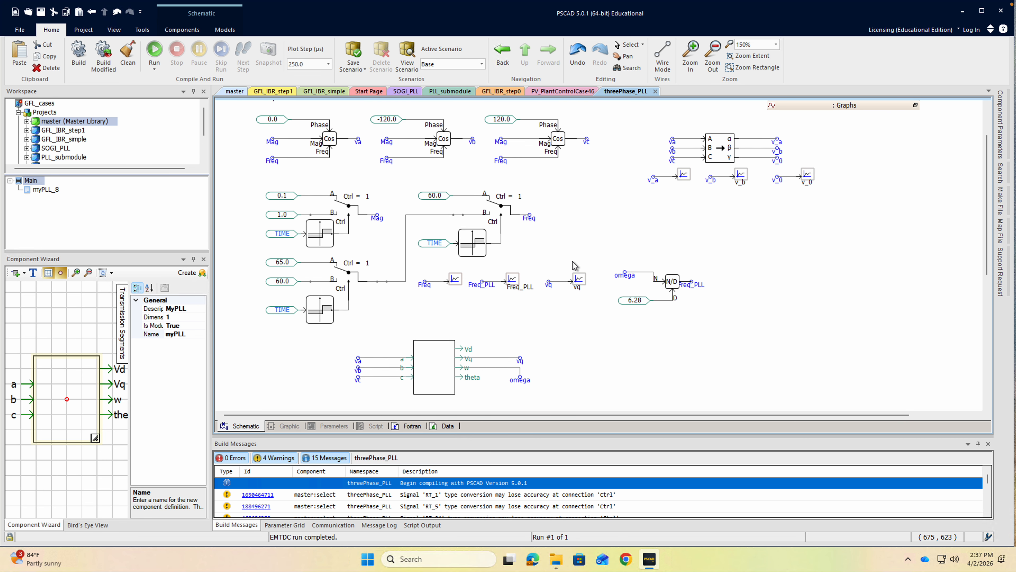
click(163, 53)
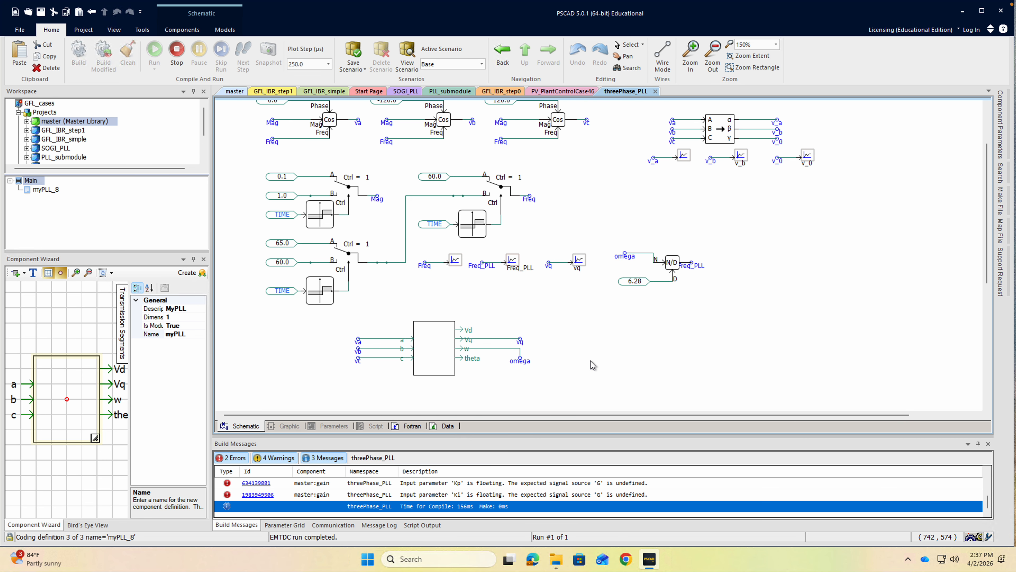
click(595, 317)
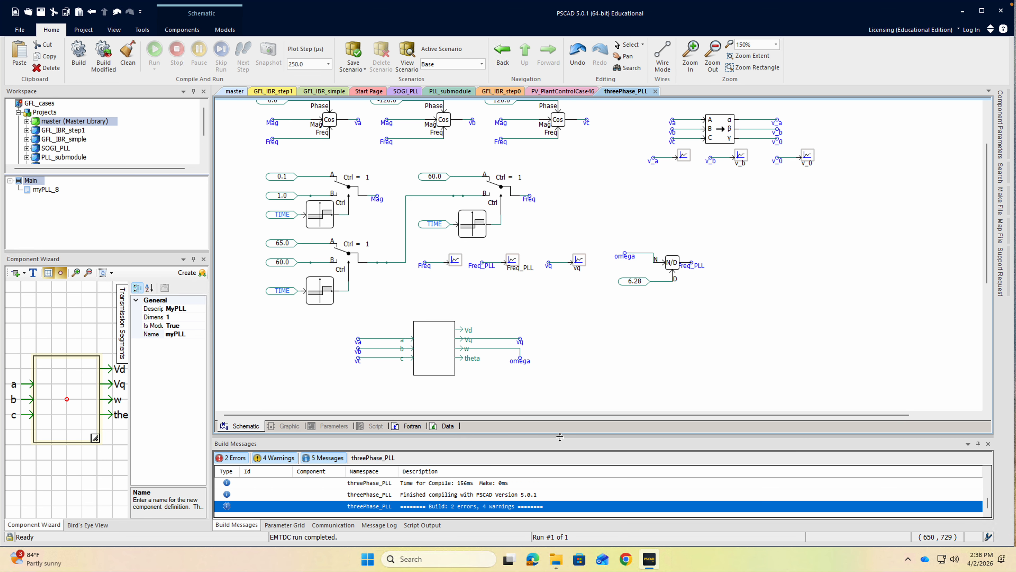
drag(562, 436, 562, 381)
click(456, 473)
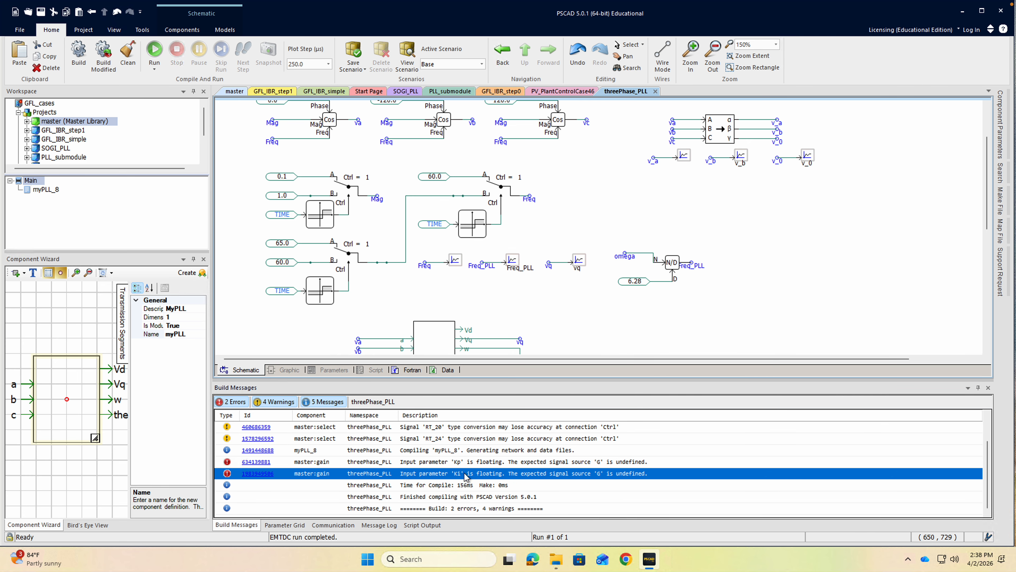
scroll(470, 453, up, 1)
scroll(471, 452, down, 1)
drag(619, 381, 620, 445)
Open the PLL module, inspect its parameter form and graphic definition, and return to its internal schematic.
double_click(448, 367)
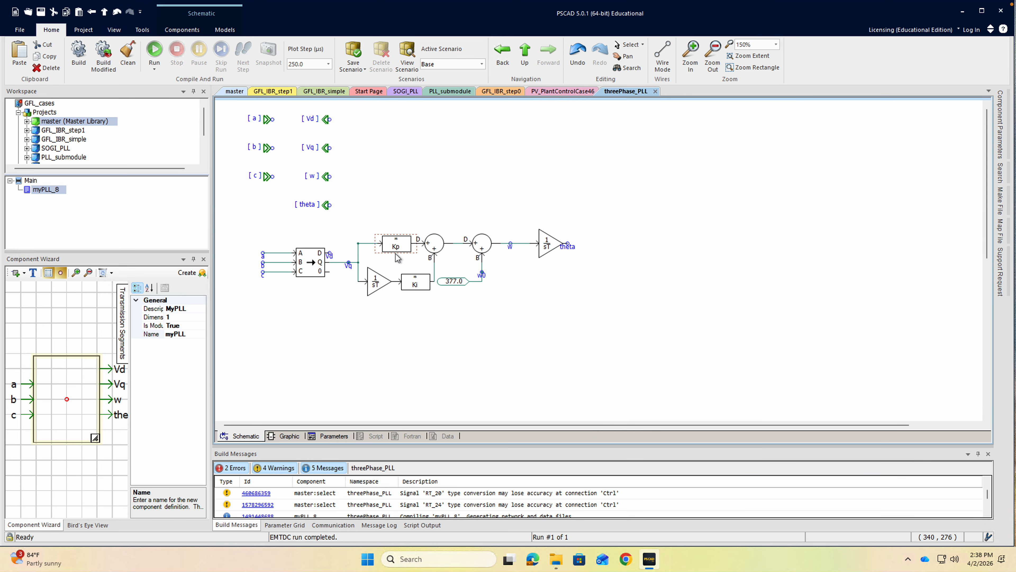
click(412, 291)
click(427, 178)
click(334, 437)
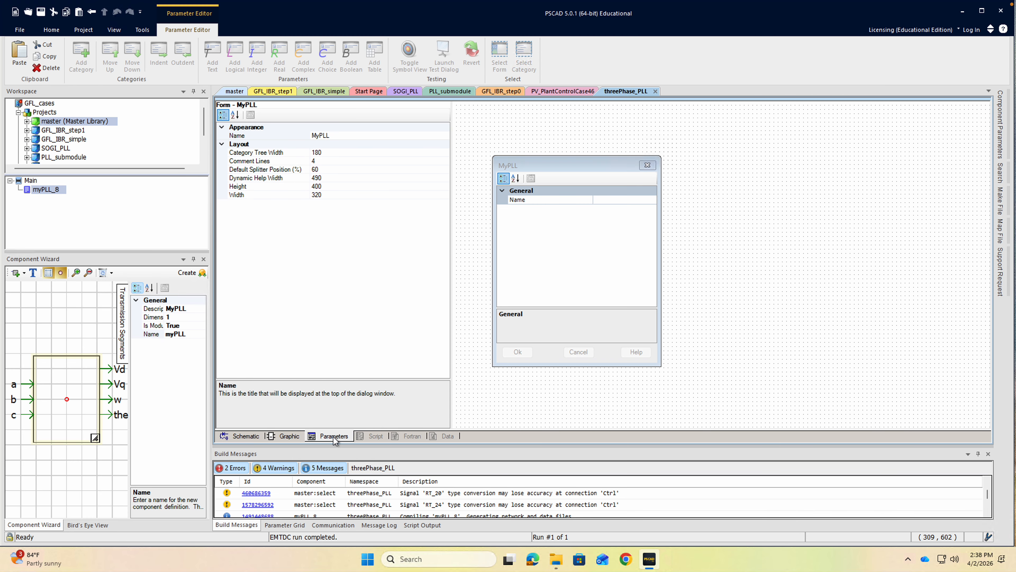
click(287, 438)
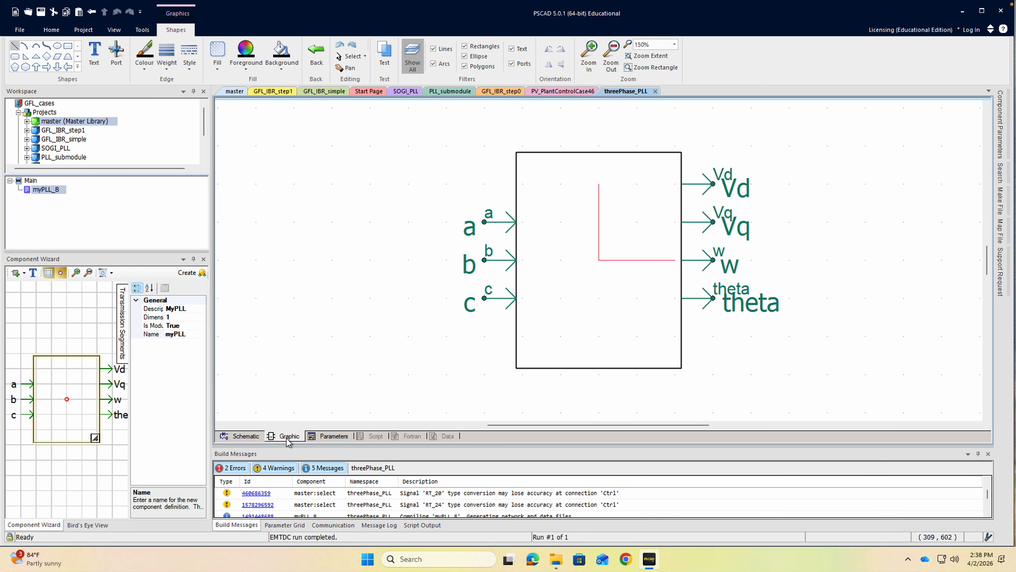
click(240, 436)
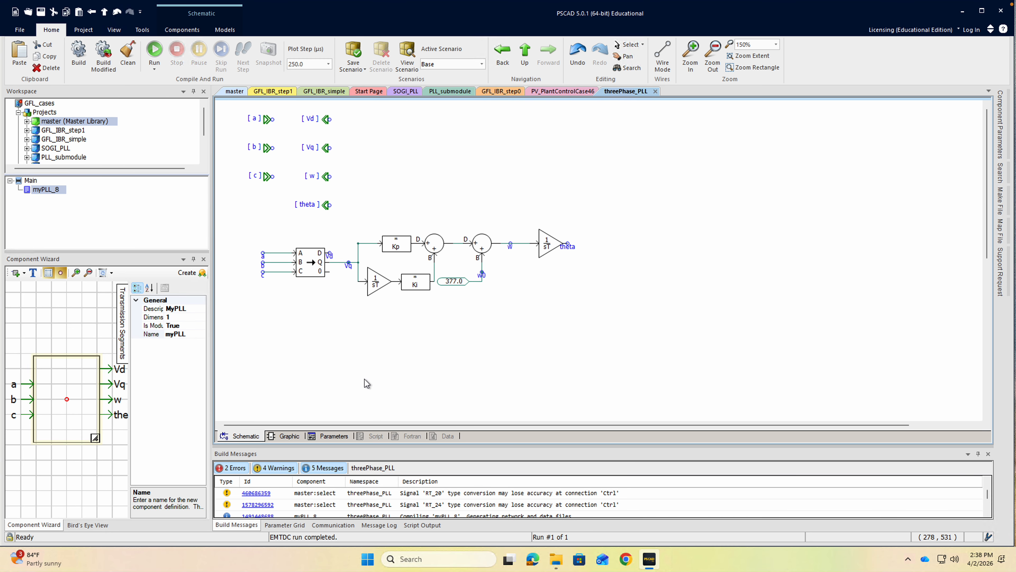
Set the multiplying constant of the module's Kp gain block to 60 and of its Ki gain block to 1400.
double_click(396, 245)
click(492, 215)
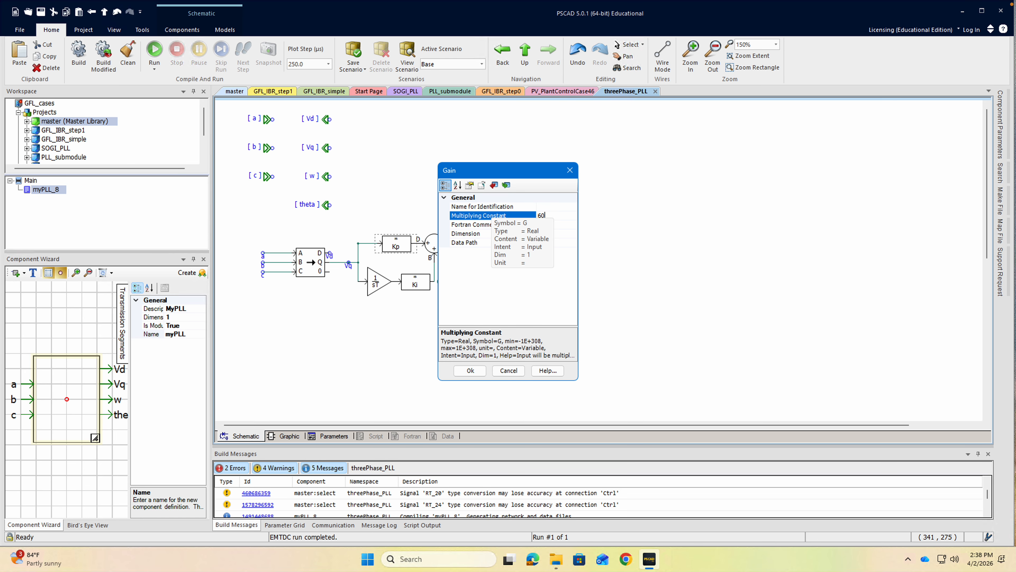
click(470, 371)
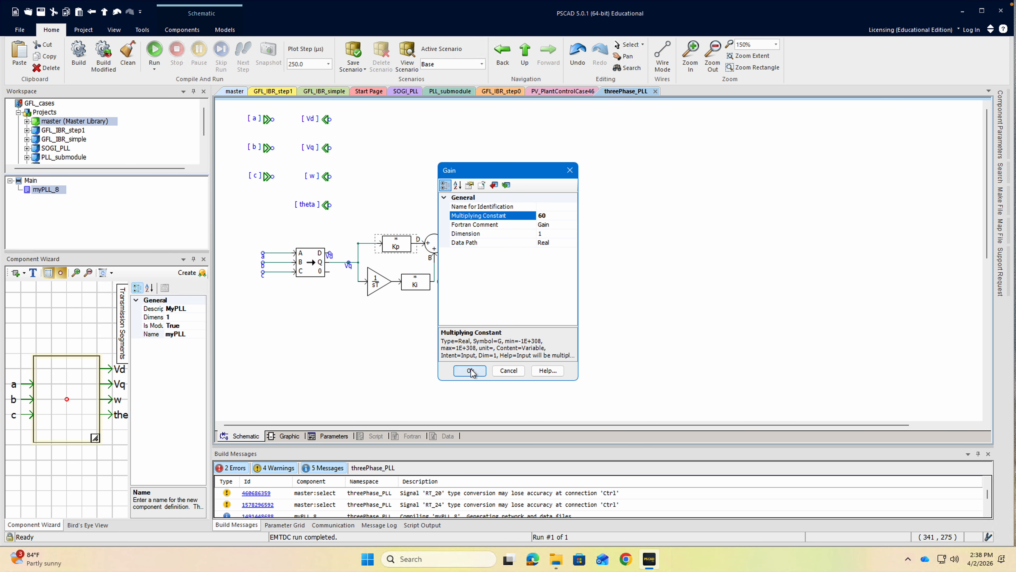
double_click(419, 285)
click(516, 216)
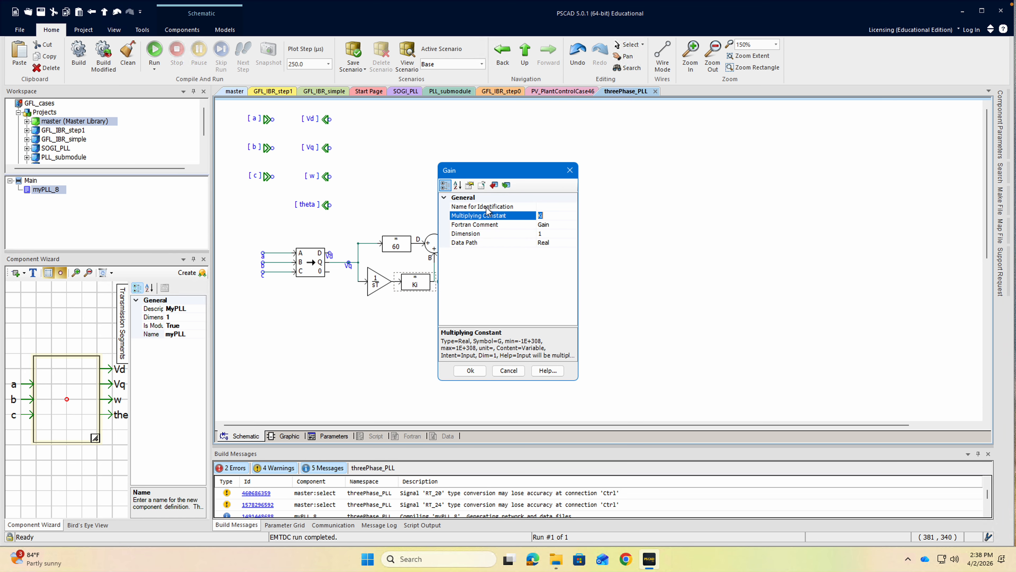
click(470, 370)
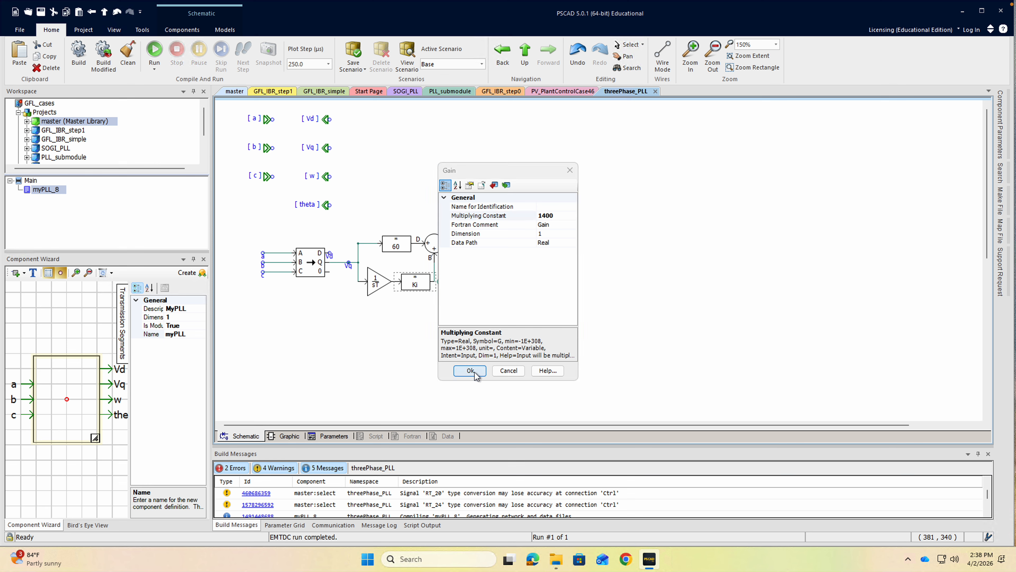
Return to the main schematic, rerun the simulation, and enlarge the build messages area to follow the compilation.
click(526, 57)
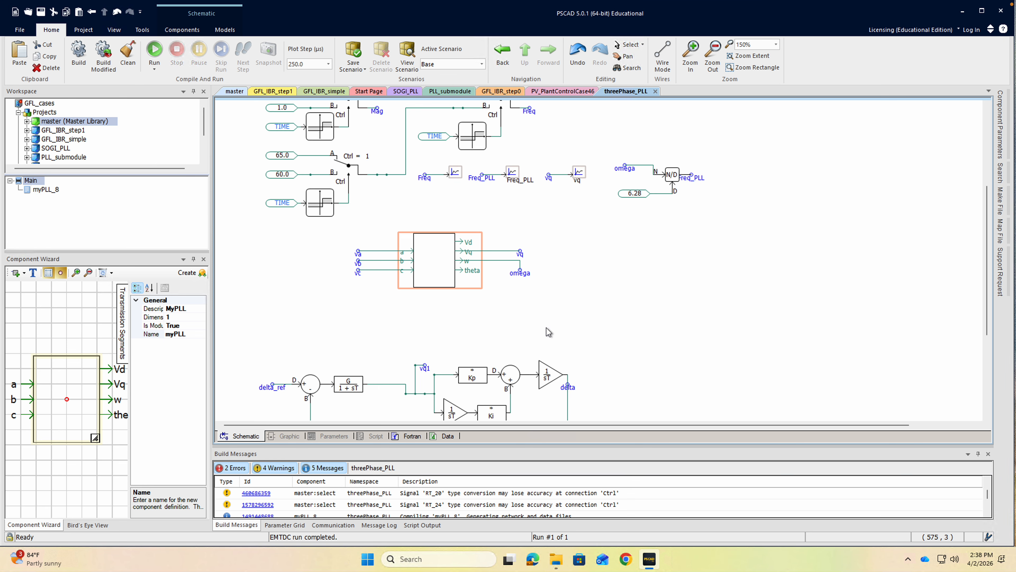
click(549, 332)
click(155, 51)
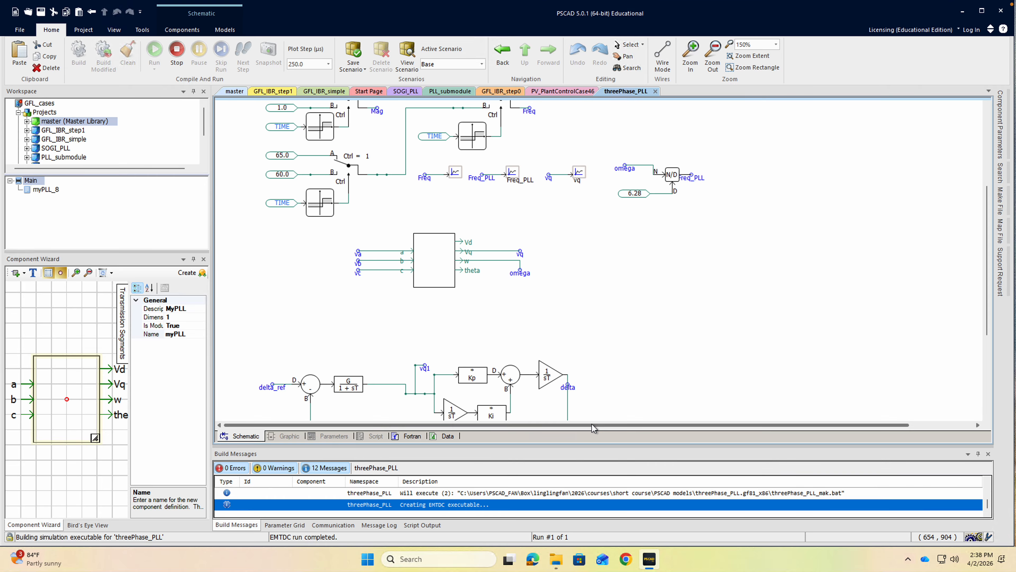
drag(592, 447, 584, 383)
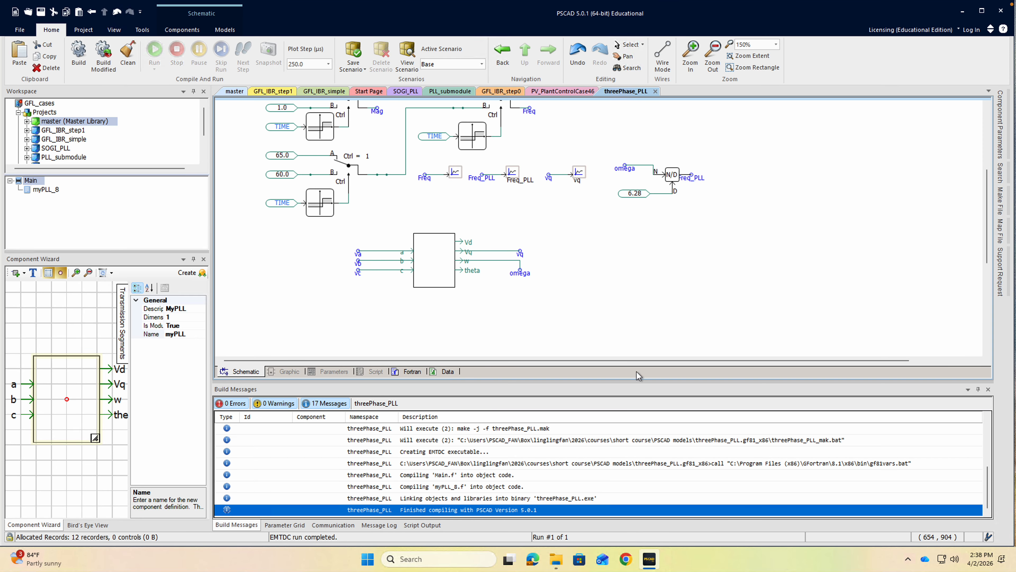
Expand the collapsed graph frame containing the voltage, Freq_PLL and vq plots, and rerun the simulation.
drag(987, 258, 988, 134)
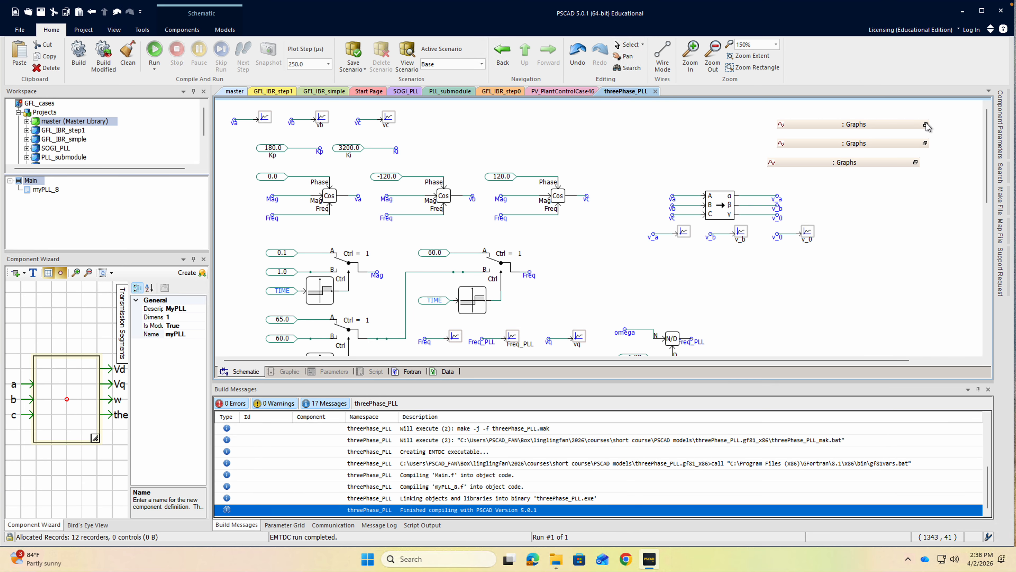
click(925, 143)
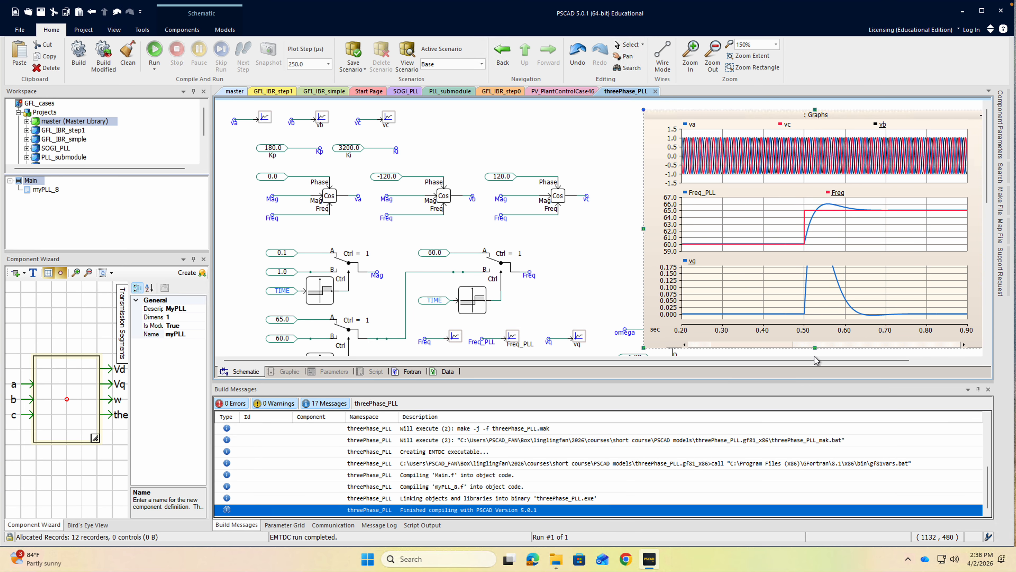
drag(816, 360, 886, 362)
click(154, 50)
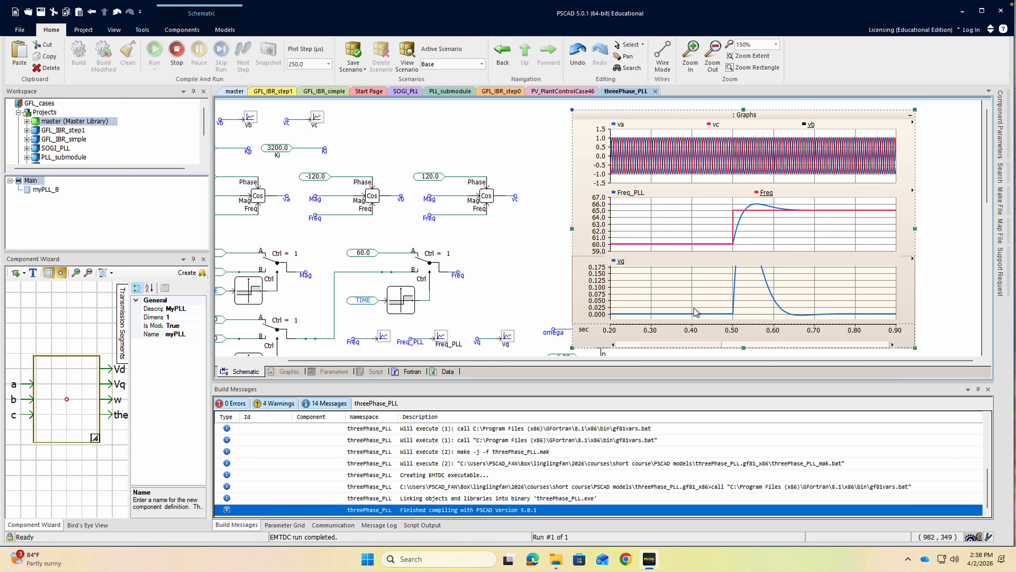
Fit the vq graph to the full extents of its data and run the simulation again.
click(914, 260)
click(920, 299)
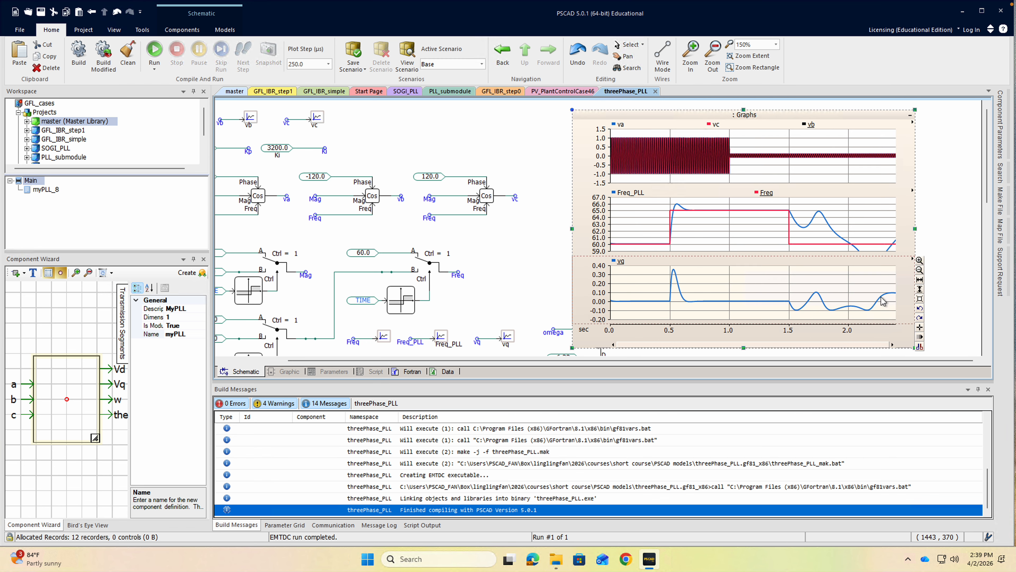
click(155, 50)
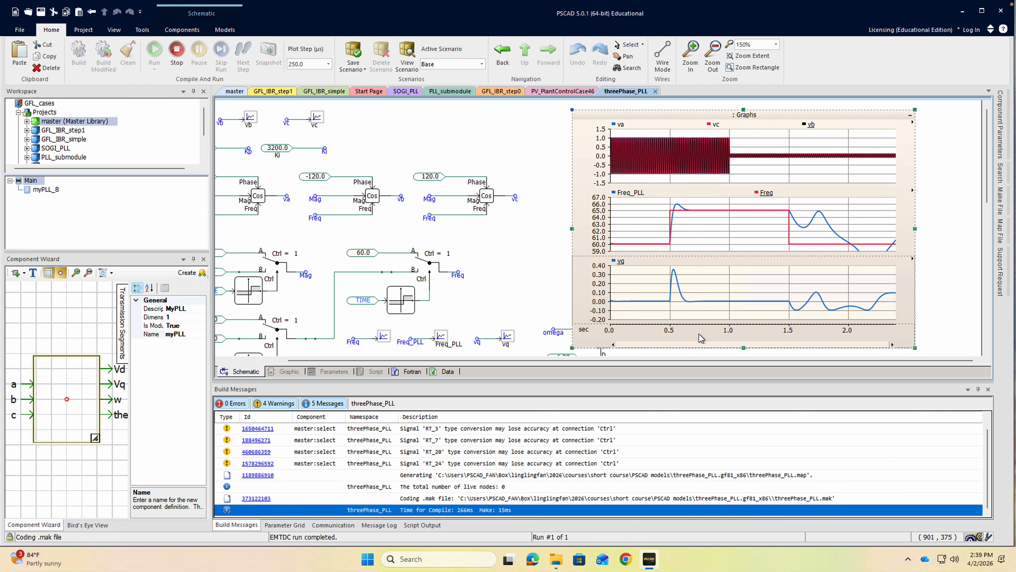